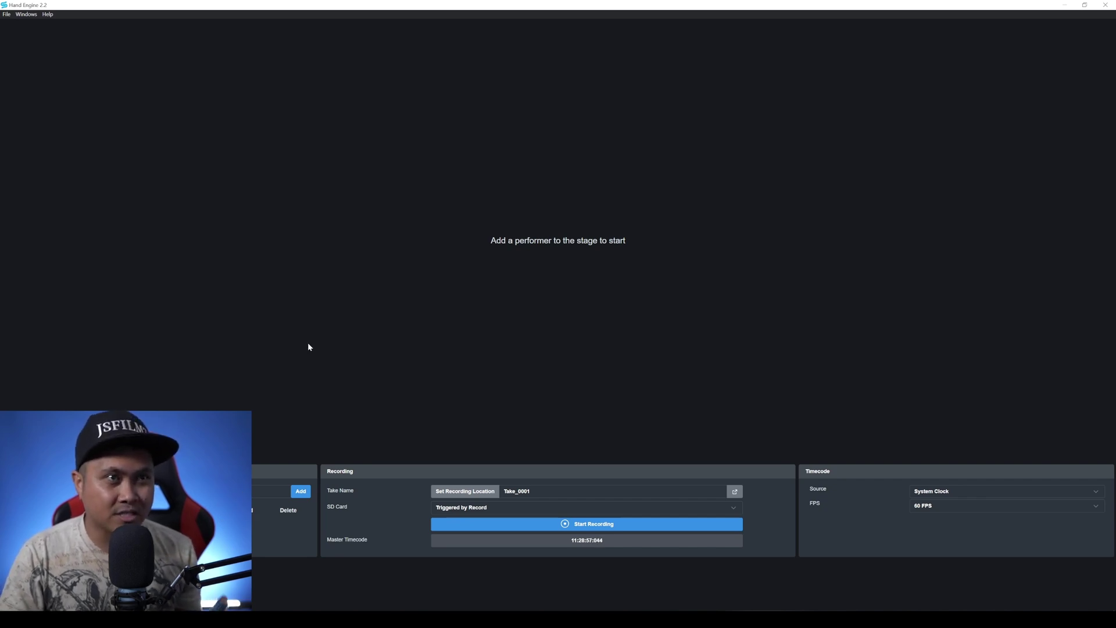
Add a performer named JSFILMZ to the stage.
left_click(270, 491)
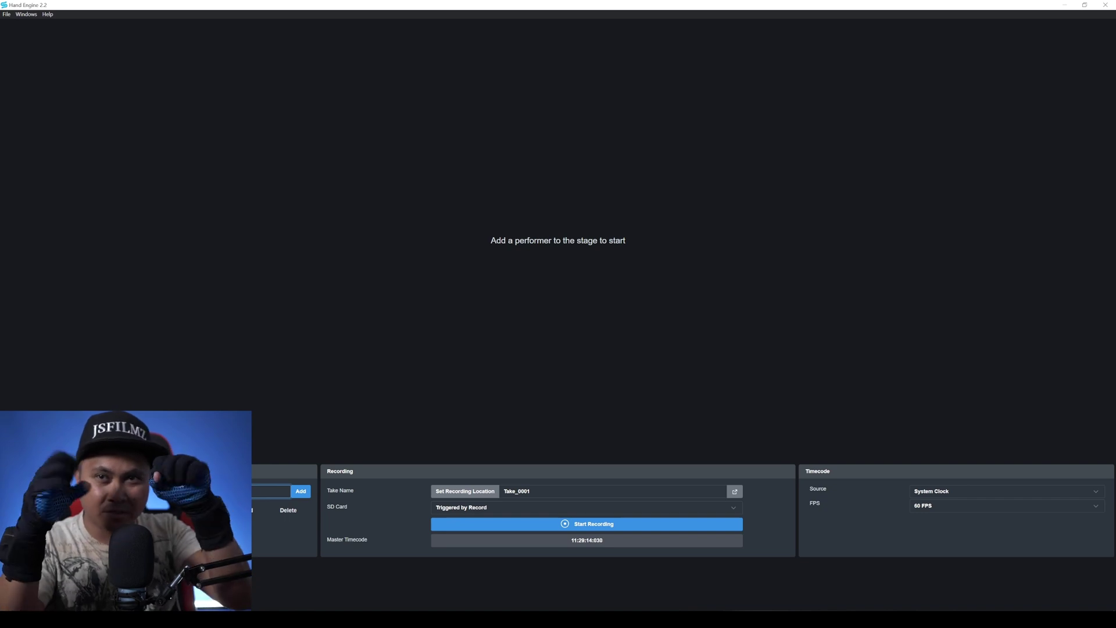
key("Return")
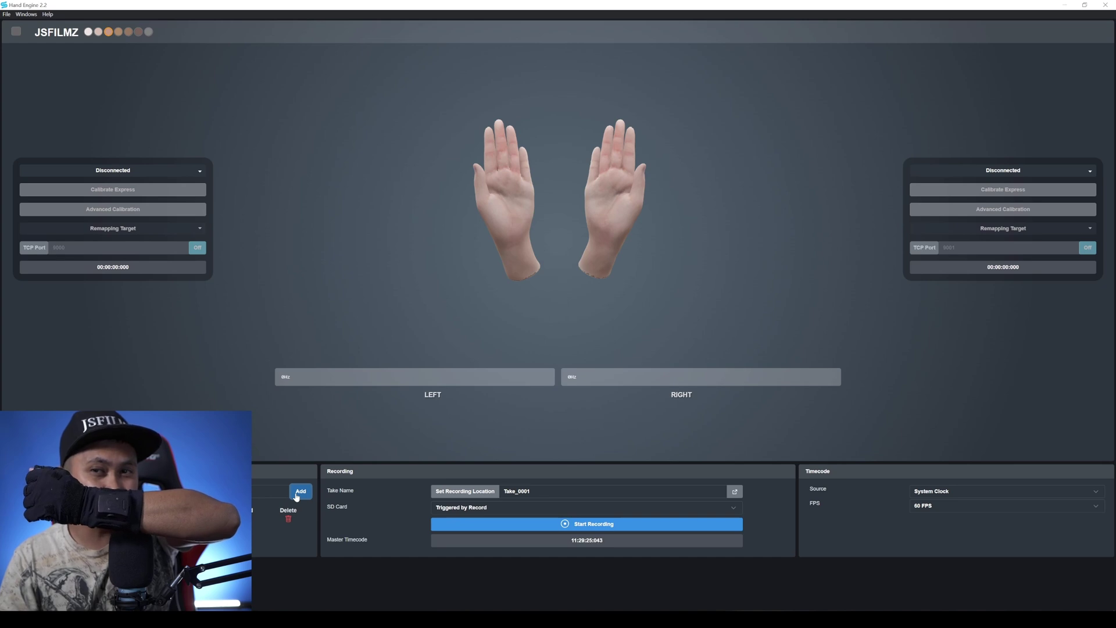
Connect the left hand to the USB glove on COM6 and run its express calibration.
left_click(197, 174)
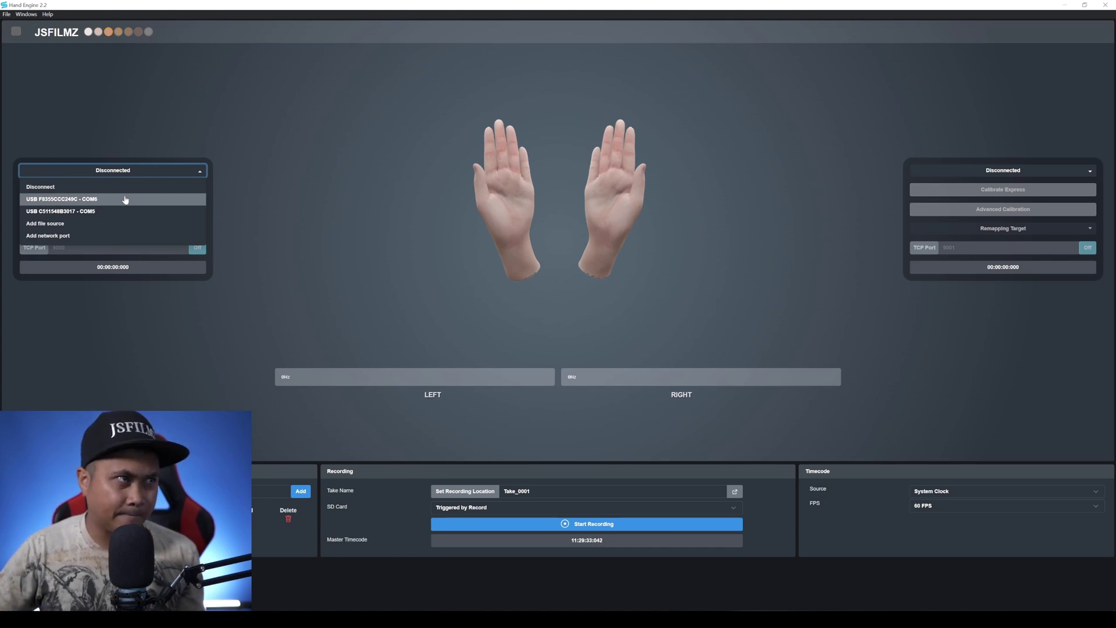
left_click(125, 199)
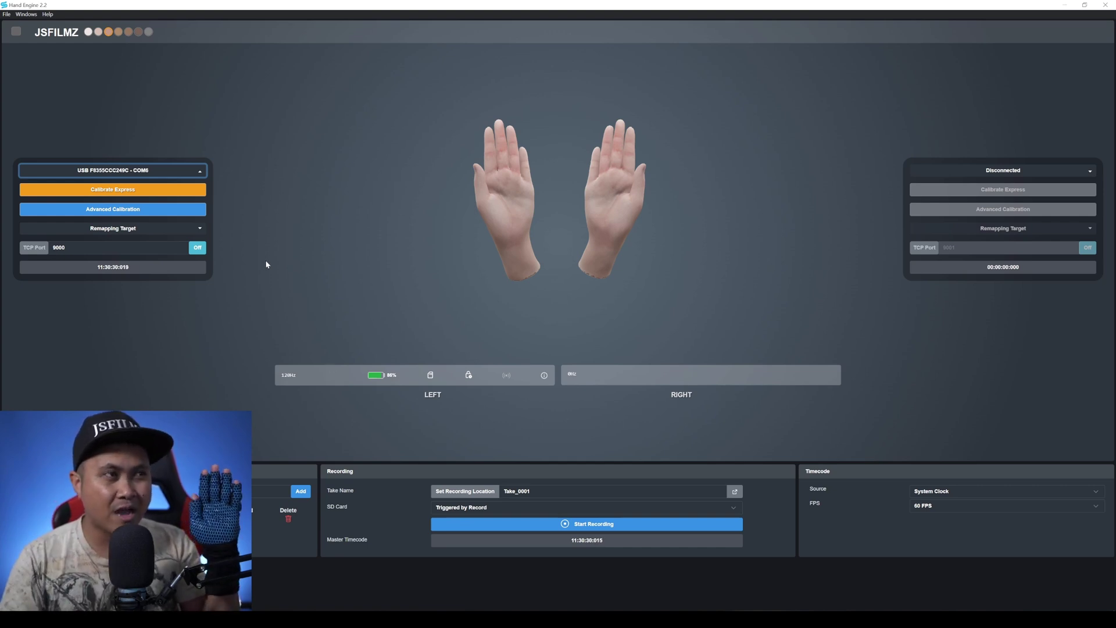
left_click(123, 191)
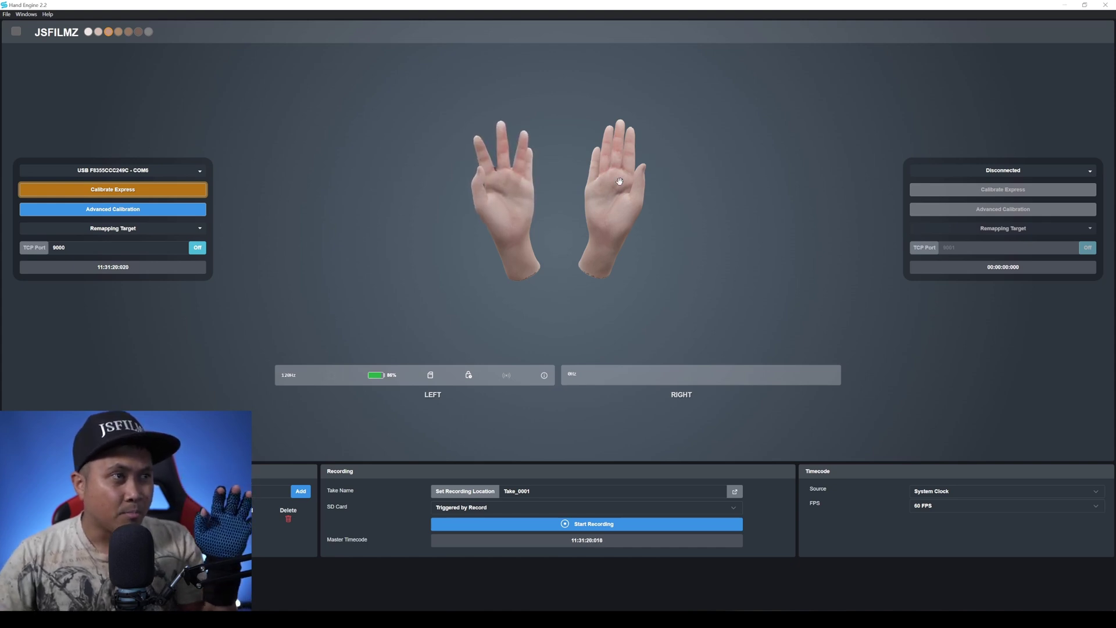
Open the left hand's advanced calibration and choose the Basic pose library.
left_click(123, 210)
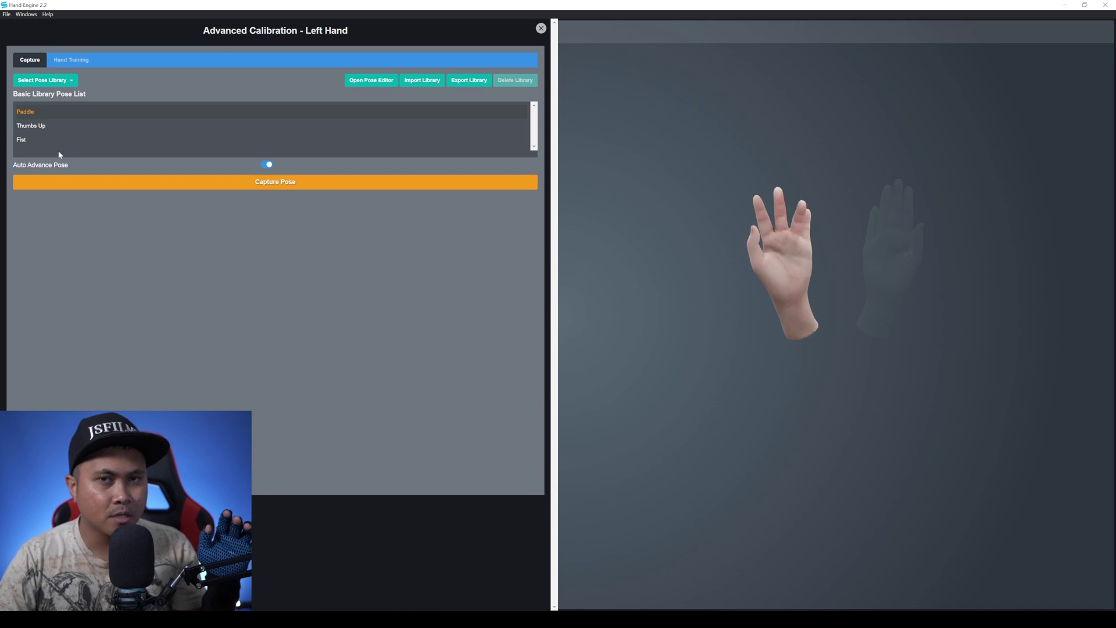
left_click(74, 83)
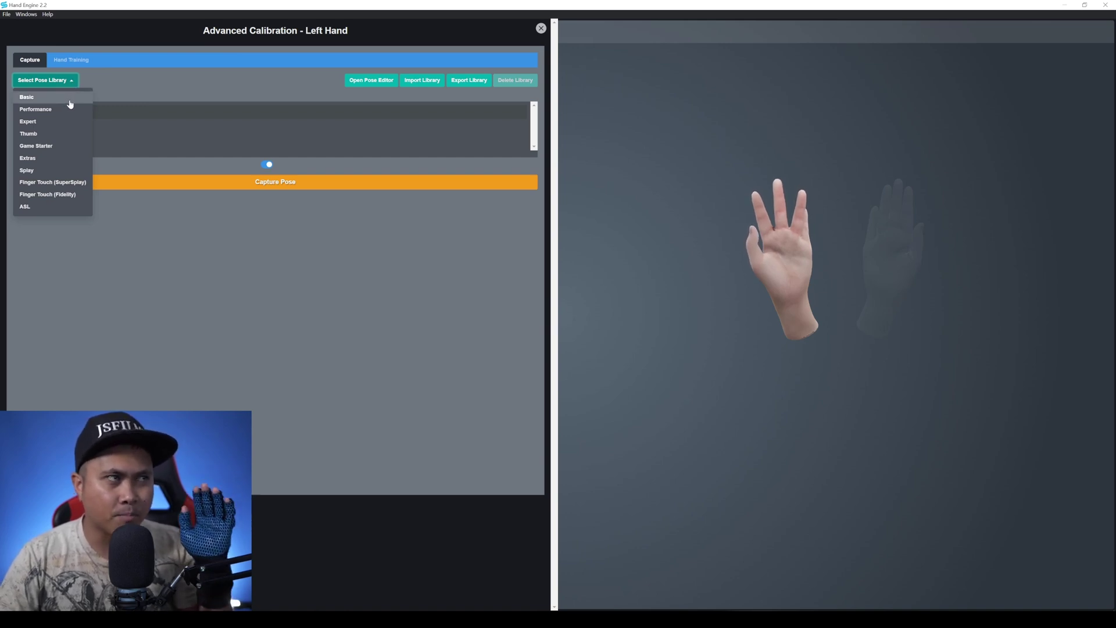
left_click(70, 100)
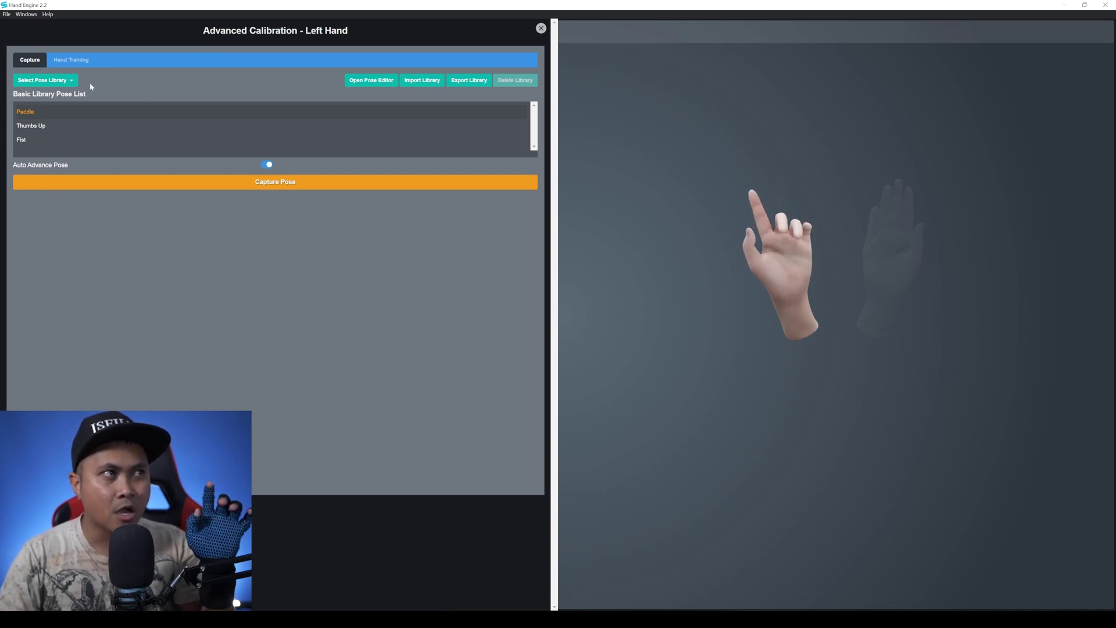
Browse the Game Starter pose library for the left hand and preview poses such as Relaxed and Extended.
left_click(68, 80)
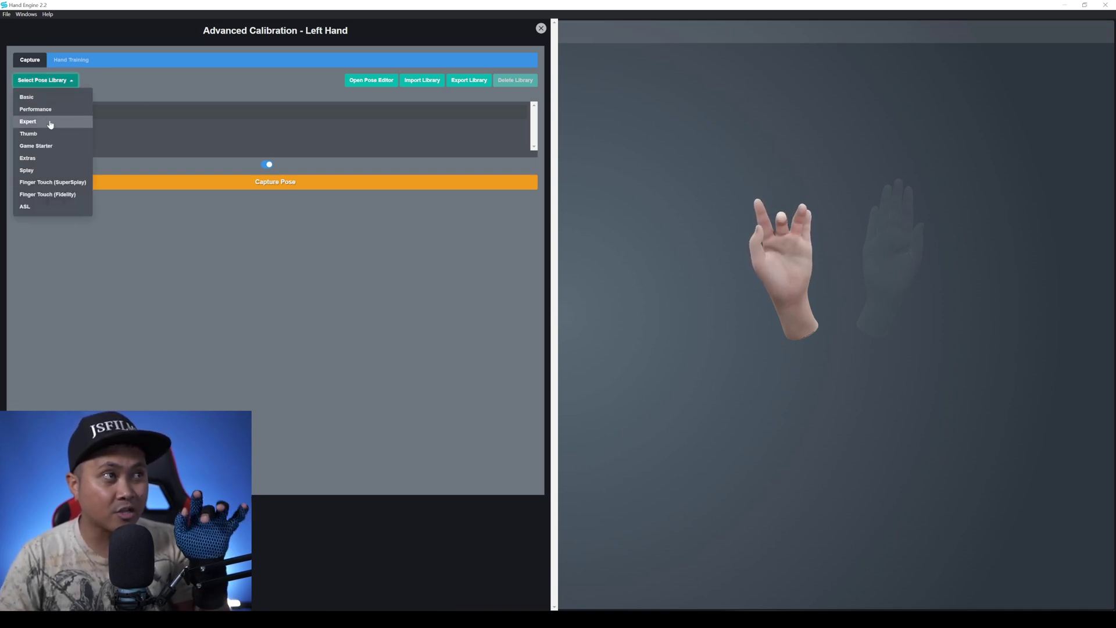
left_click(44, 148)
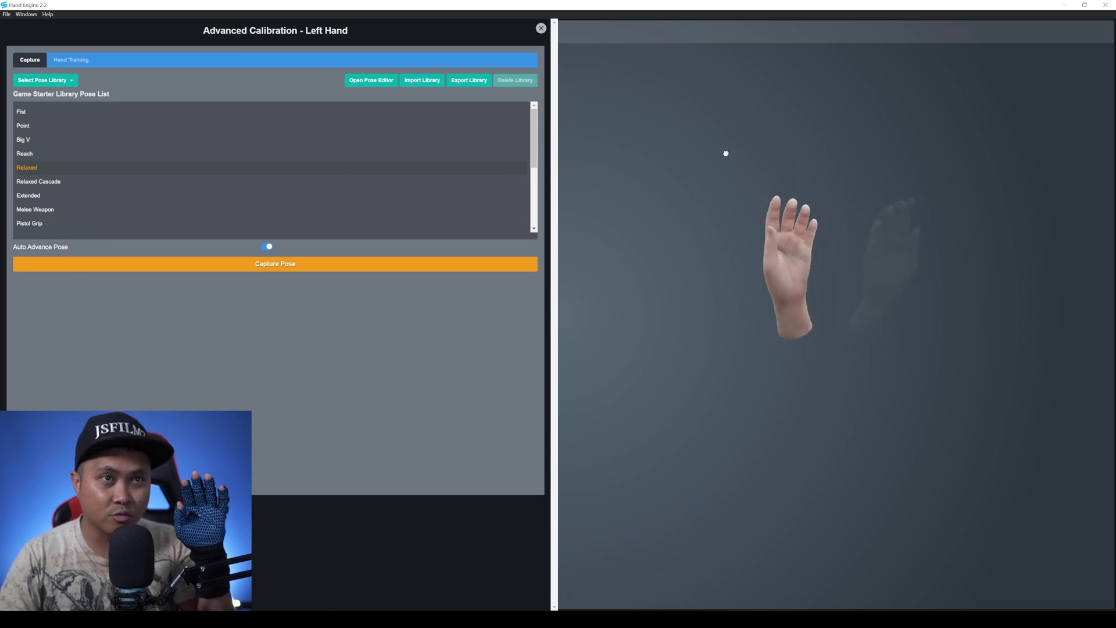
left_click(320, 191)
left_click(277, 263)
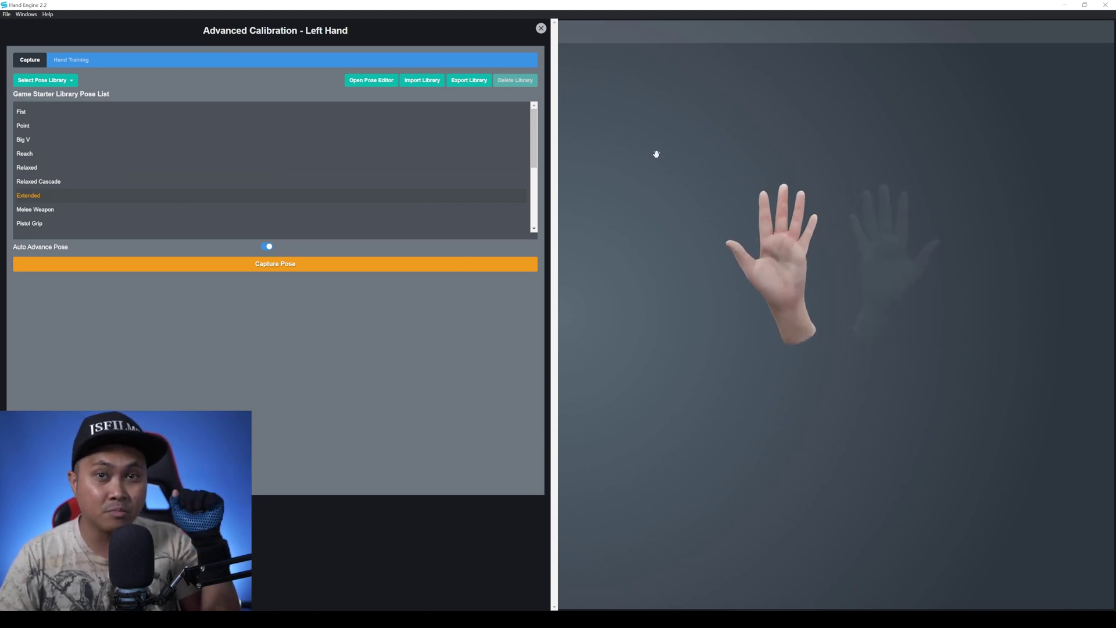
Capture the Paddle, Thumbs Up and Fist poses from the Basic pose library for the left hand.
left_click(44, 80)
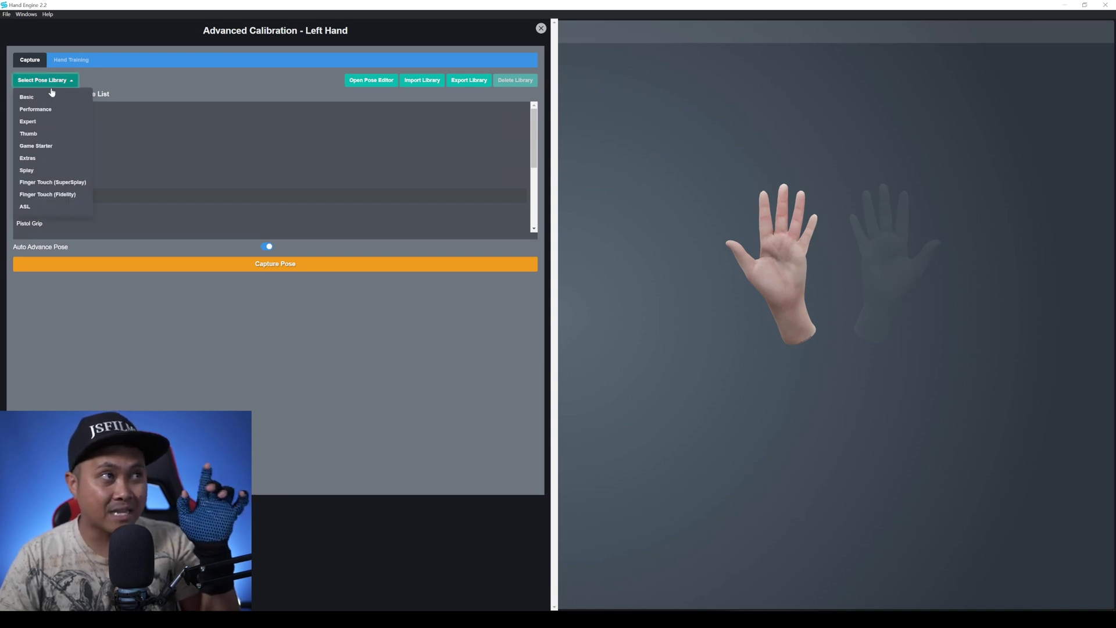
left_click(57, 96)
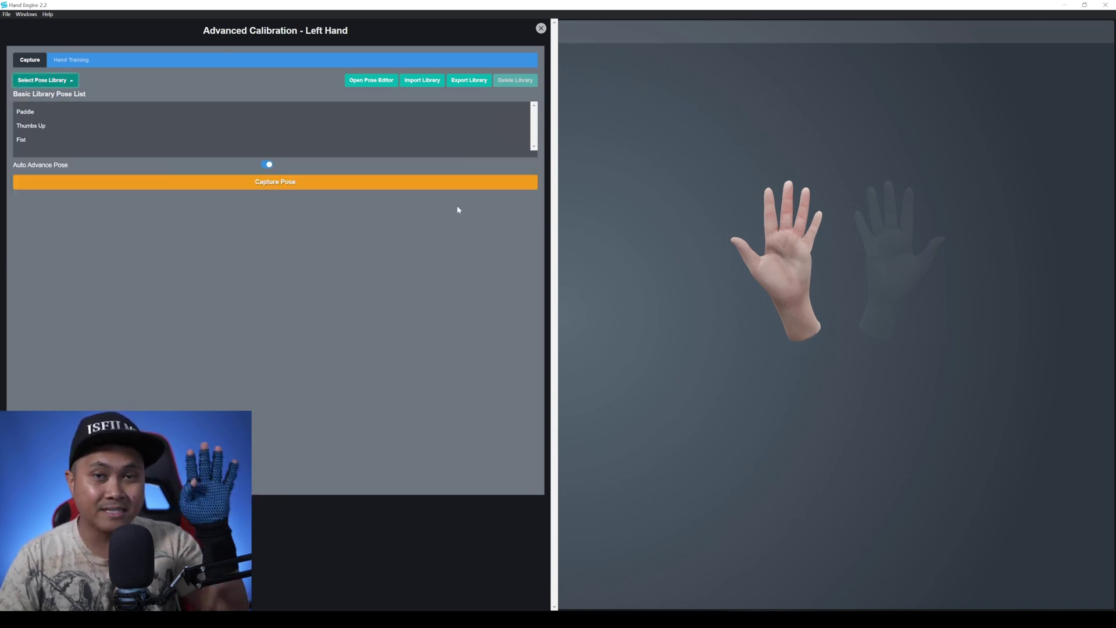
left_click(60, 113)
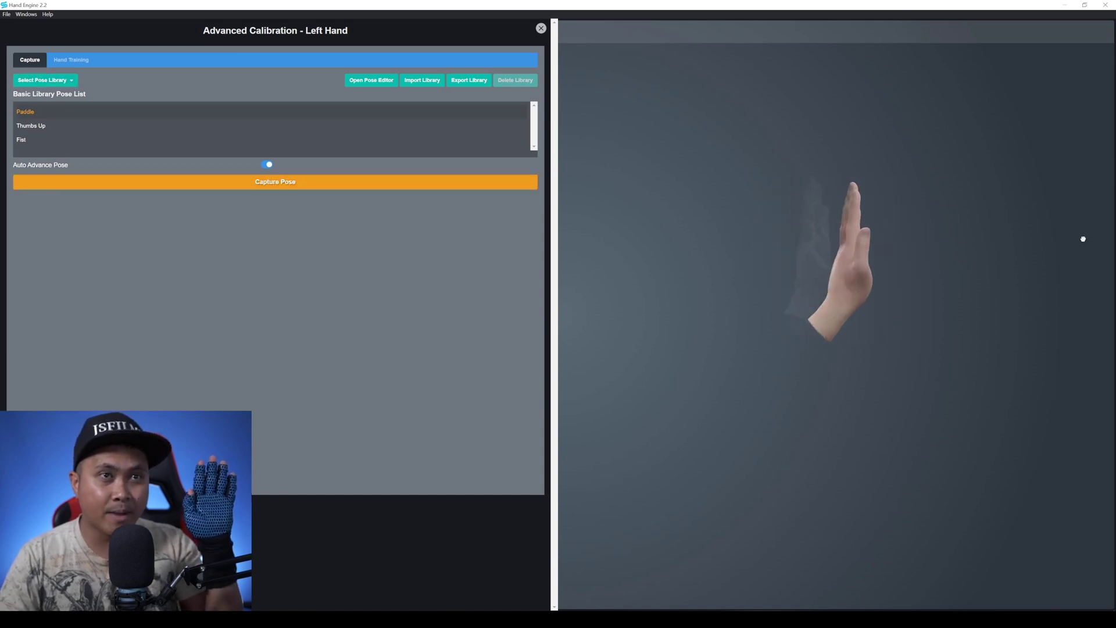
left_click(267, 182)
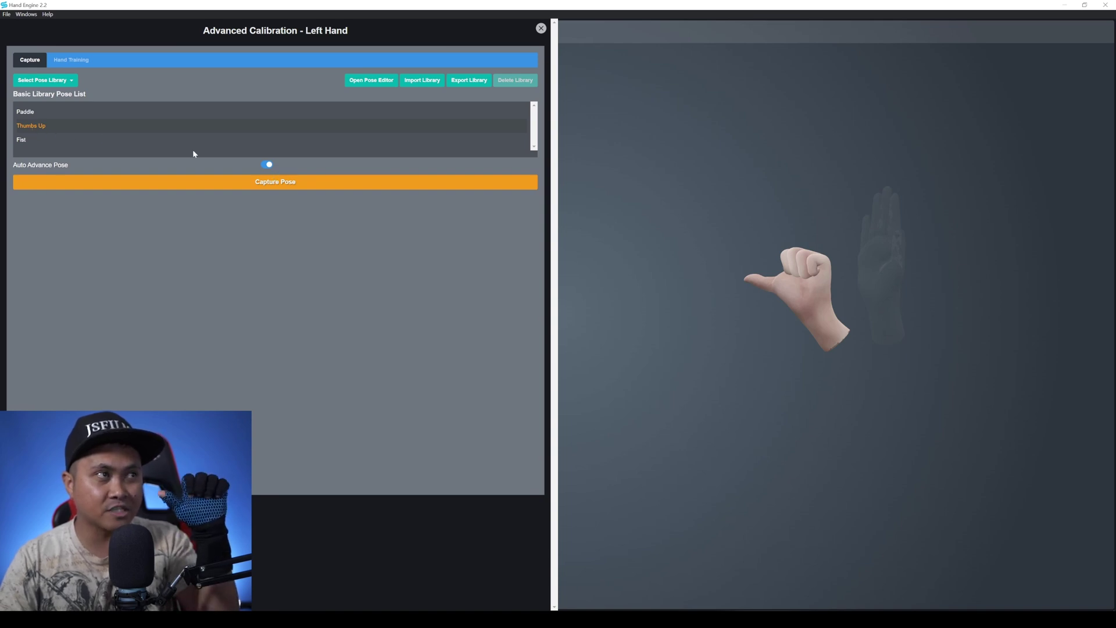
left_click(263, 182)
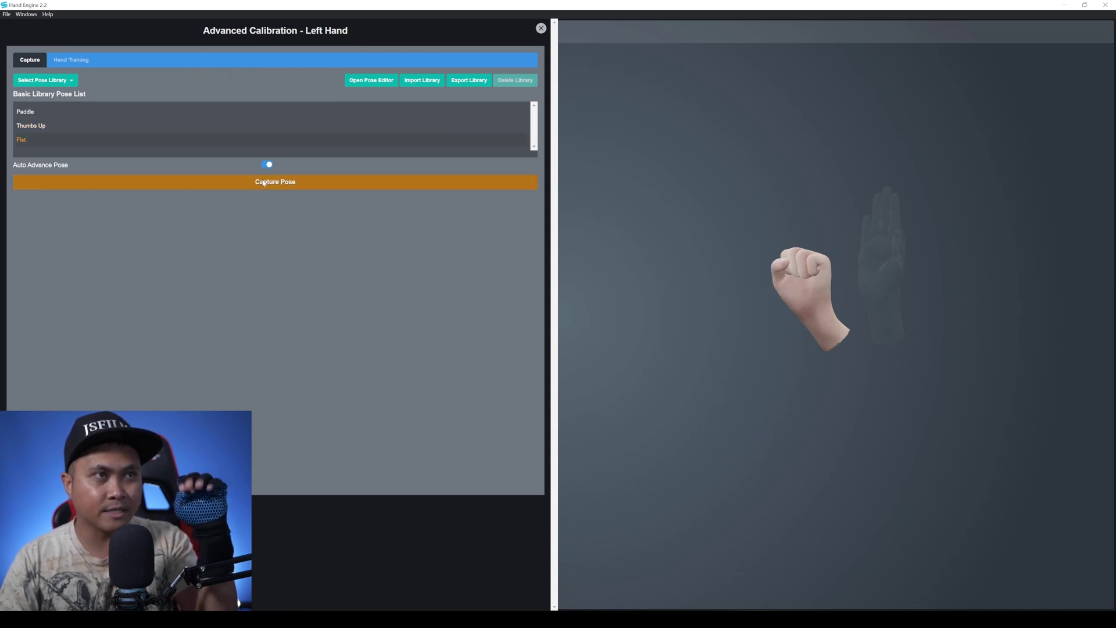
left_click(264, 185)
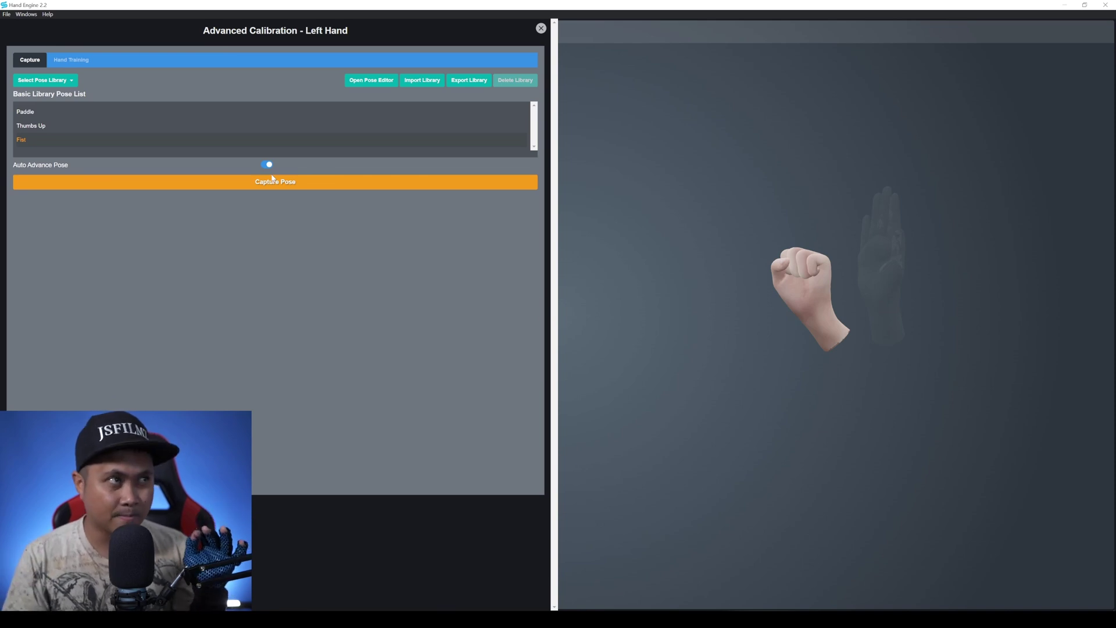
Train the left hand on its captured poses and close its advanced calibration.
left_click(80, 60)
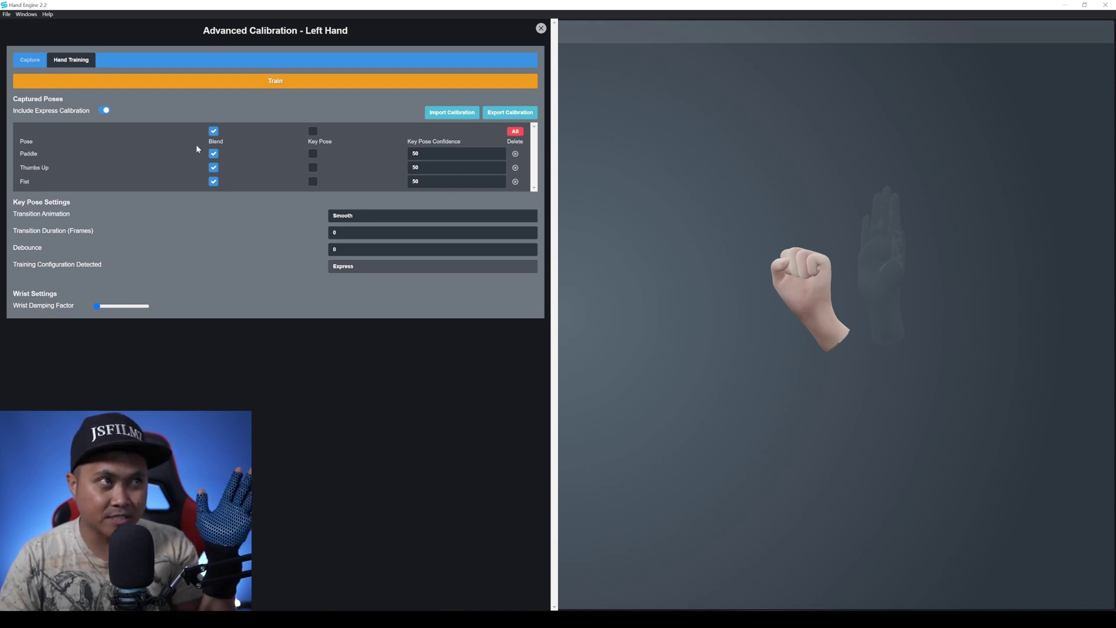
left_click(269, 84)
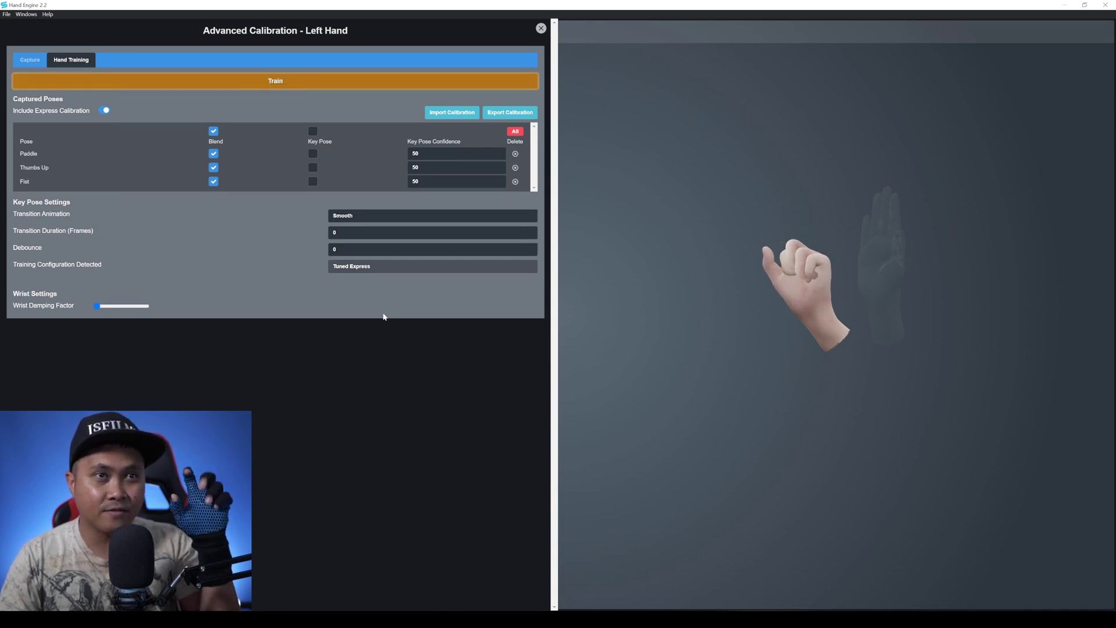
left_click(541, 28)
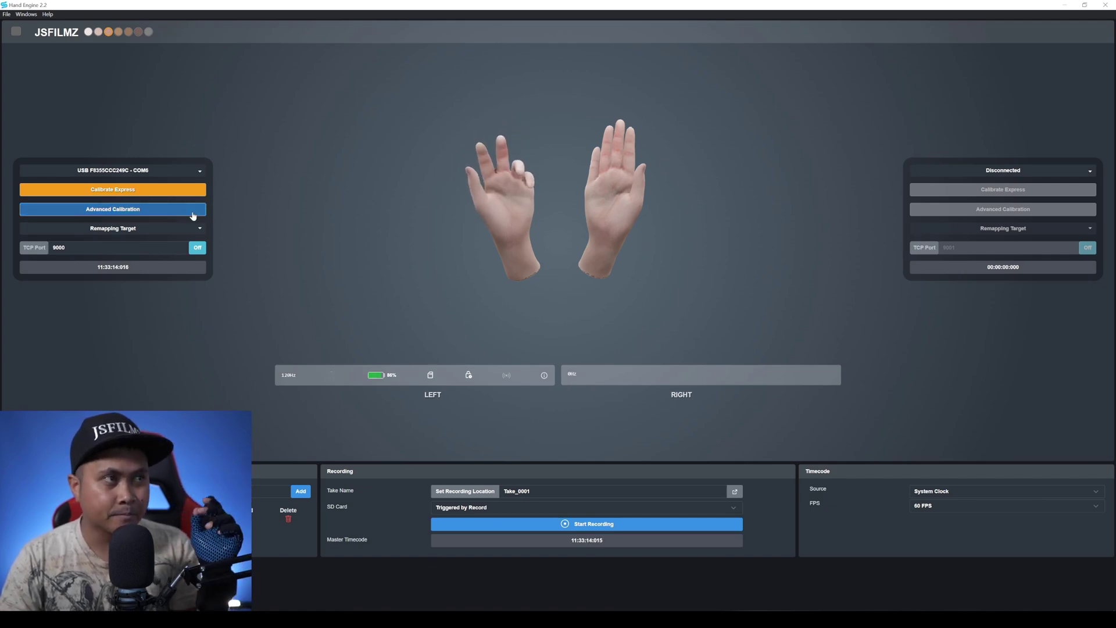
Look through the Expert pose library in the left hand's advanced calibration and close it.
left_click(194, 210)
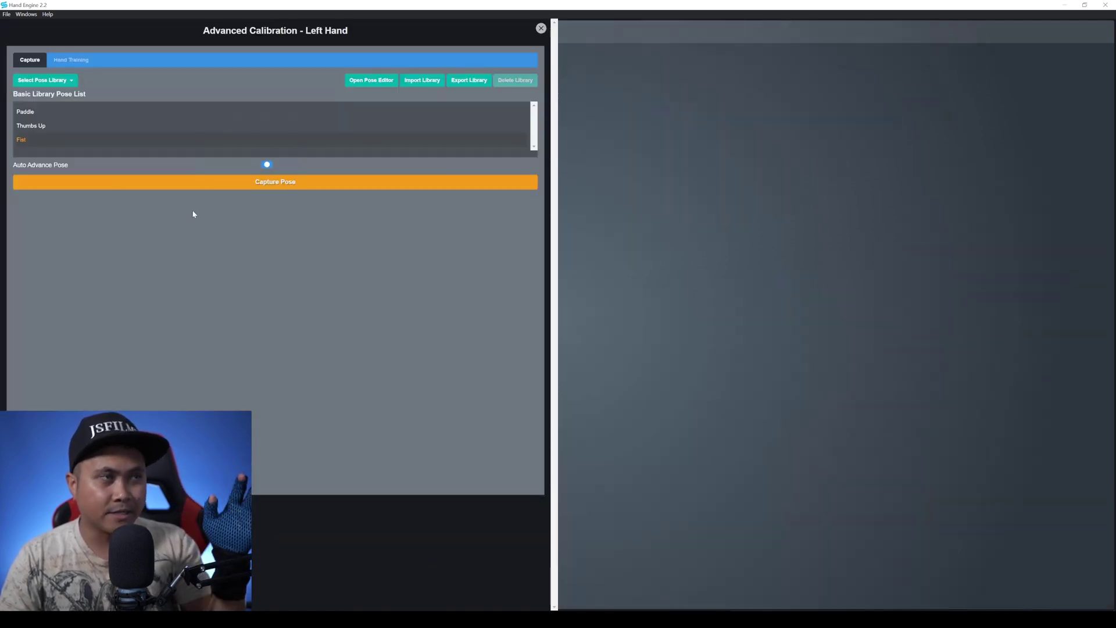
left_click(61, 81)
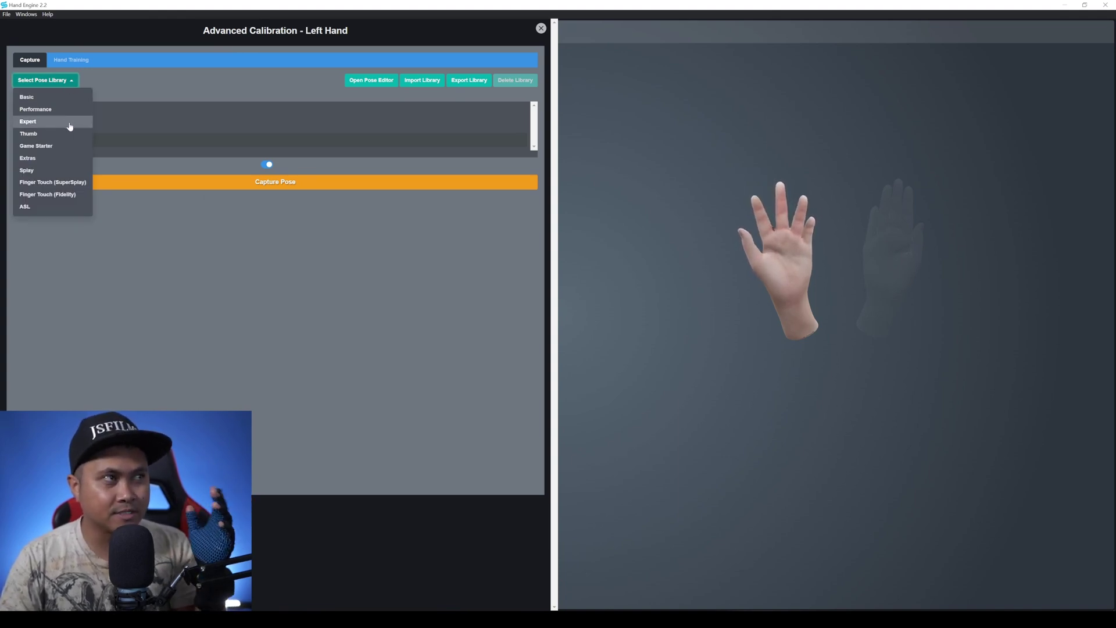
left_click(70, 125)
left_click_drag(534, 122, 546, 222)
scroll(139, 175, "up", 5)
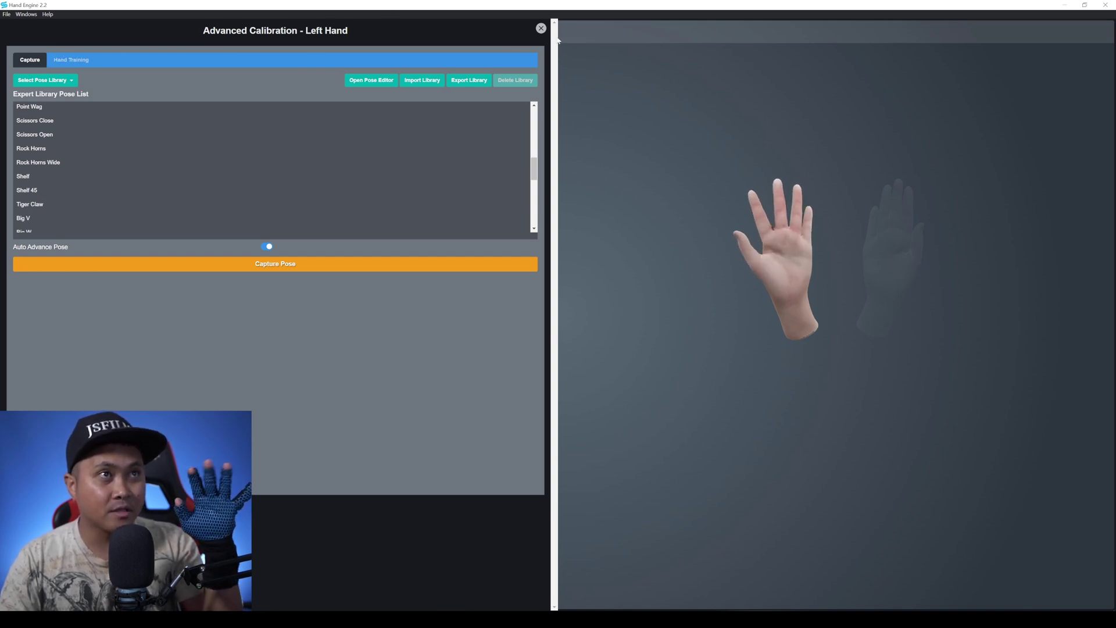
left_click(541, 29)
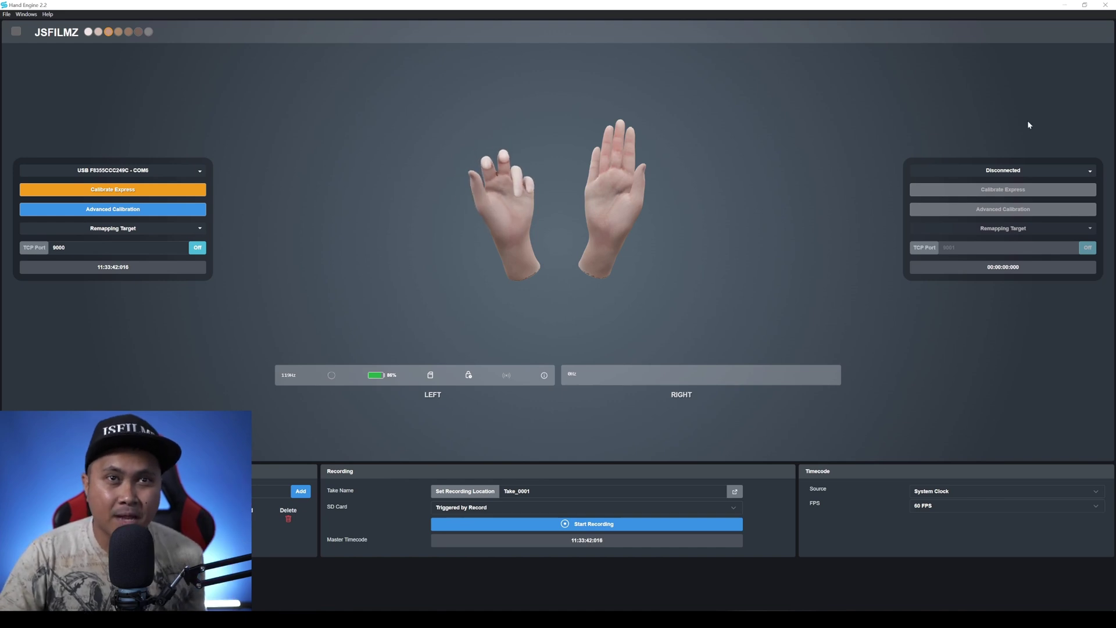
Connect the right hand to the USB glove on COM5.
left_click(999, 171)
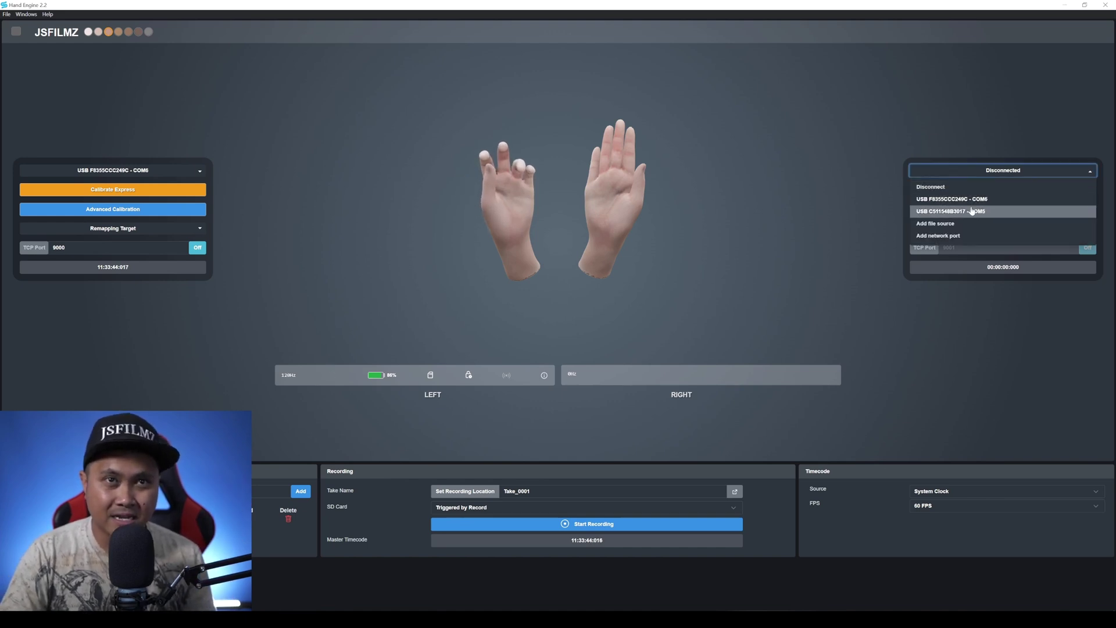
left_click(971, 212)
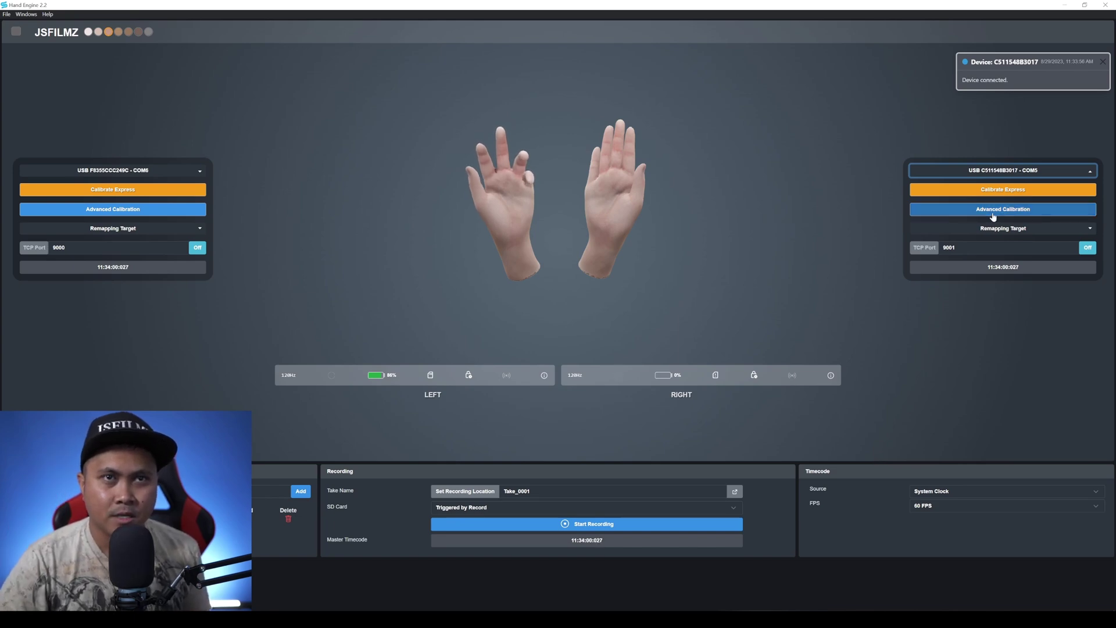
View the capture and hand training settings in the right hand's advanced calibration, and close it.
left_click(993, 212)
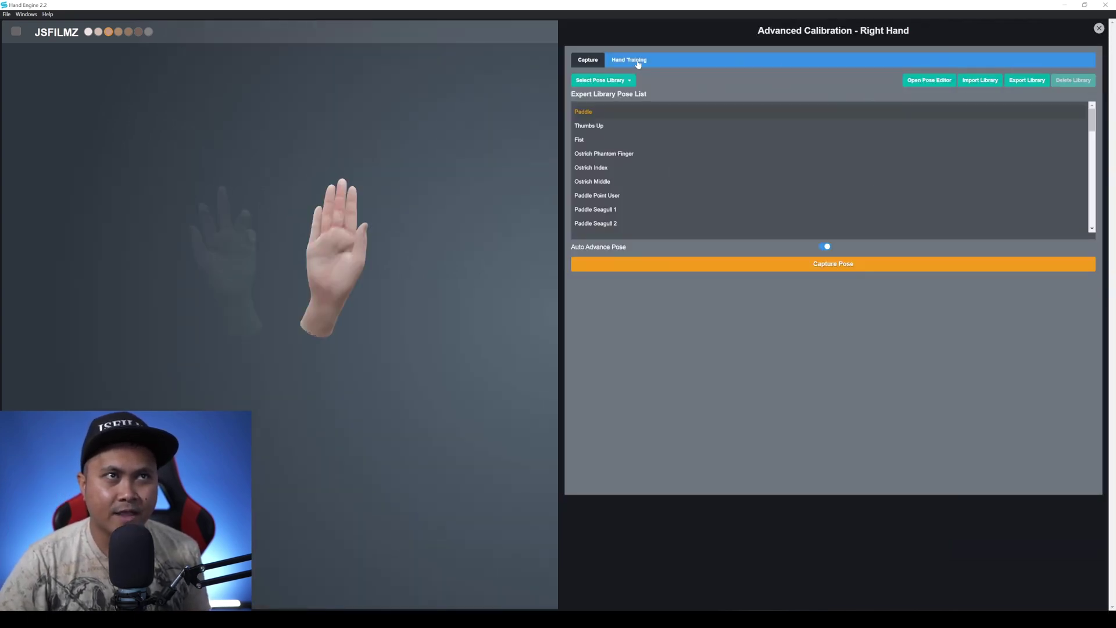
left_click(638, 63)
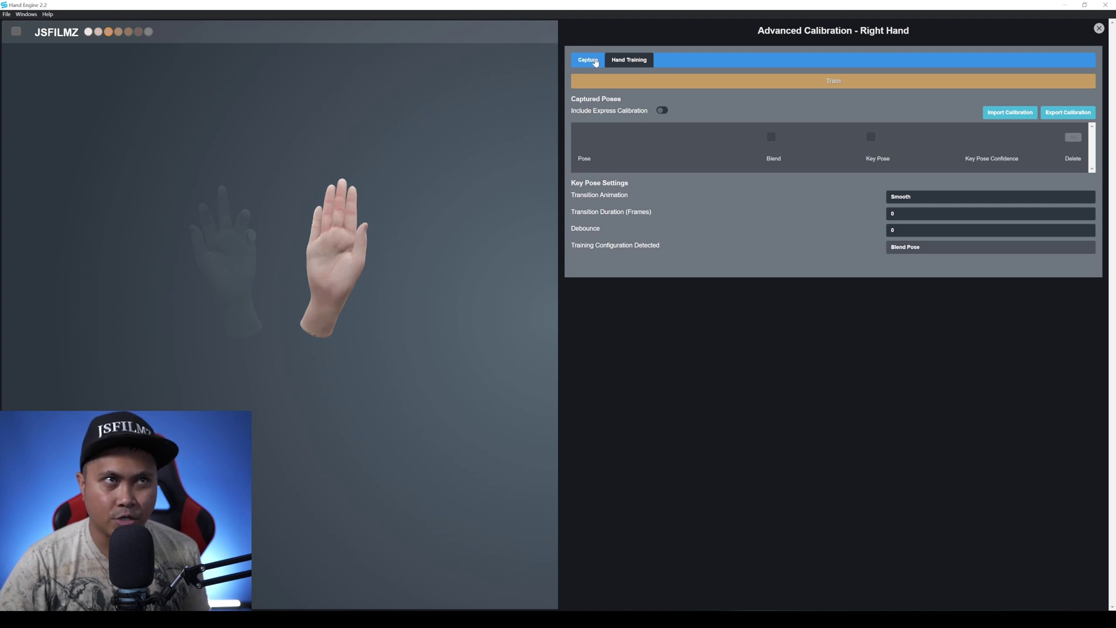
left_click(596, 62)
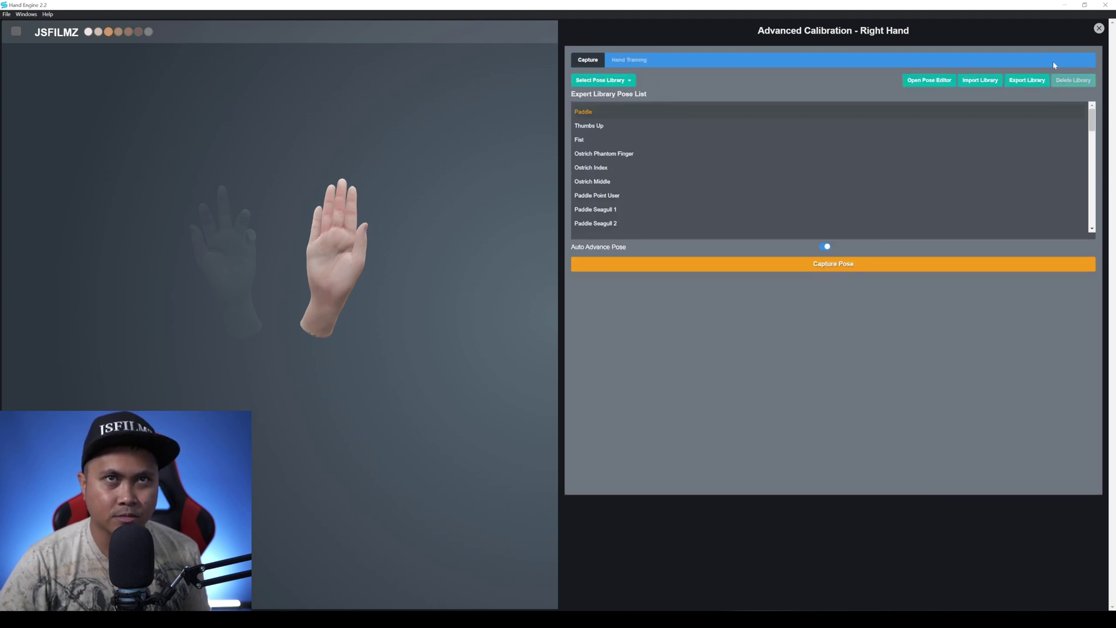
left_click(1098, 28)
Train the right hand on its captured Paddle, Thumbs Up and Fist poses and close its advanced calibration.
left_click(993, 212)
left_click(634, 62)
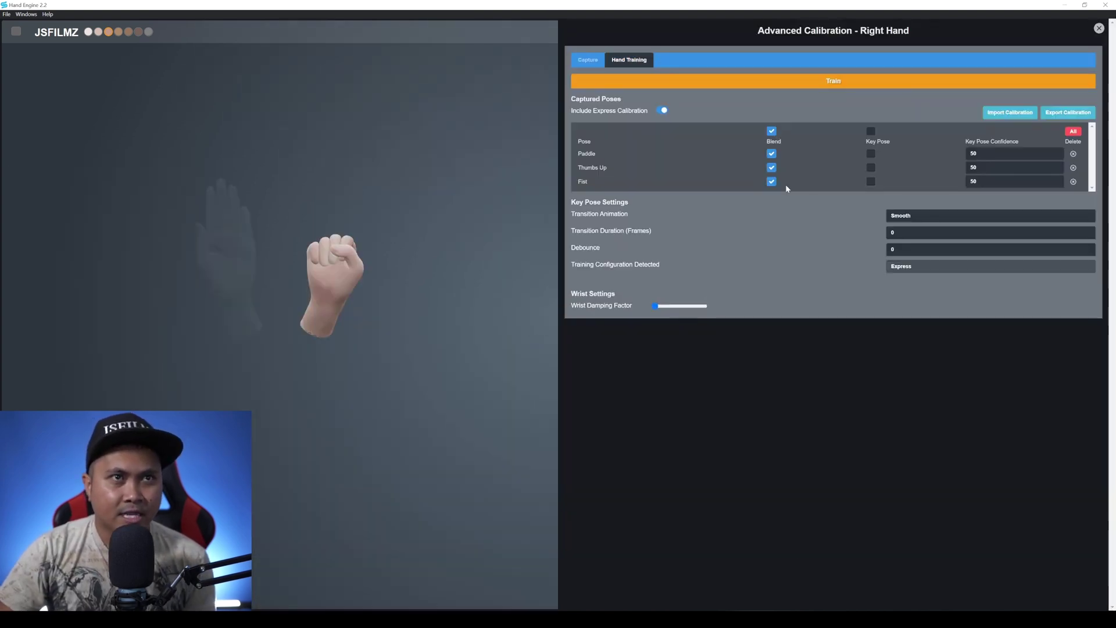
left_click(846, 88)
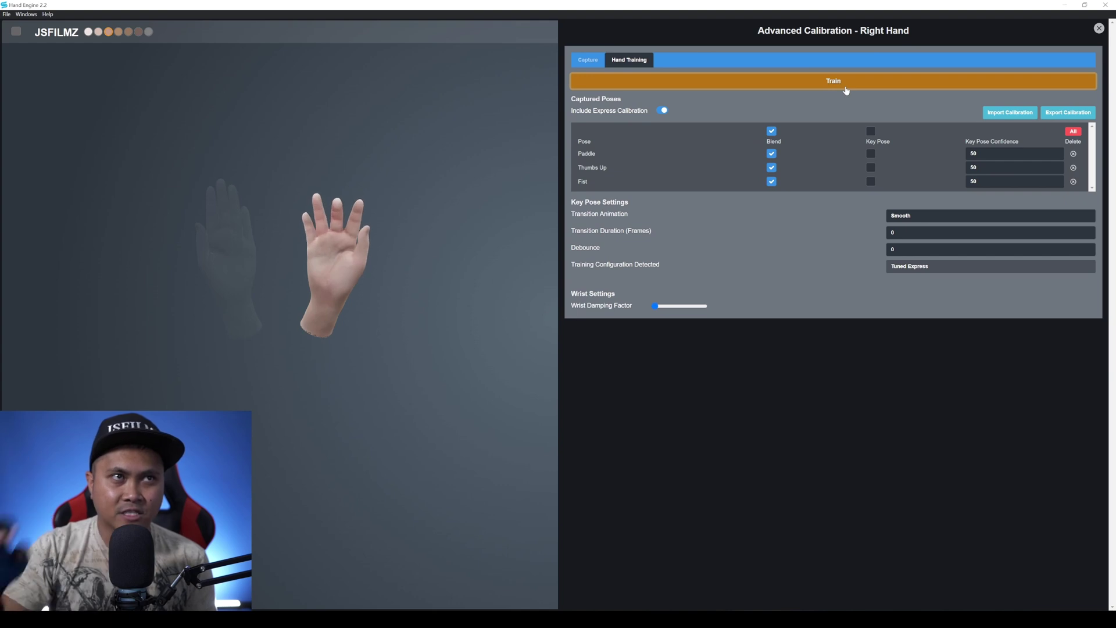
left_click(1098, 28)
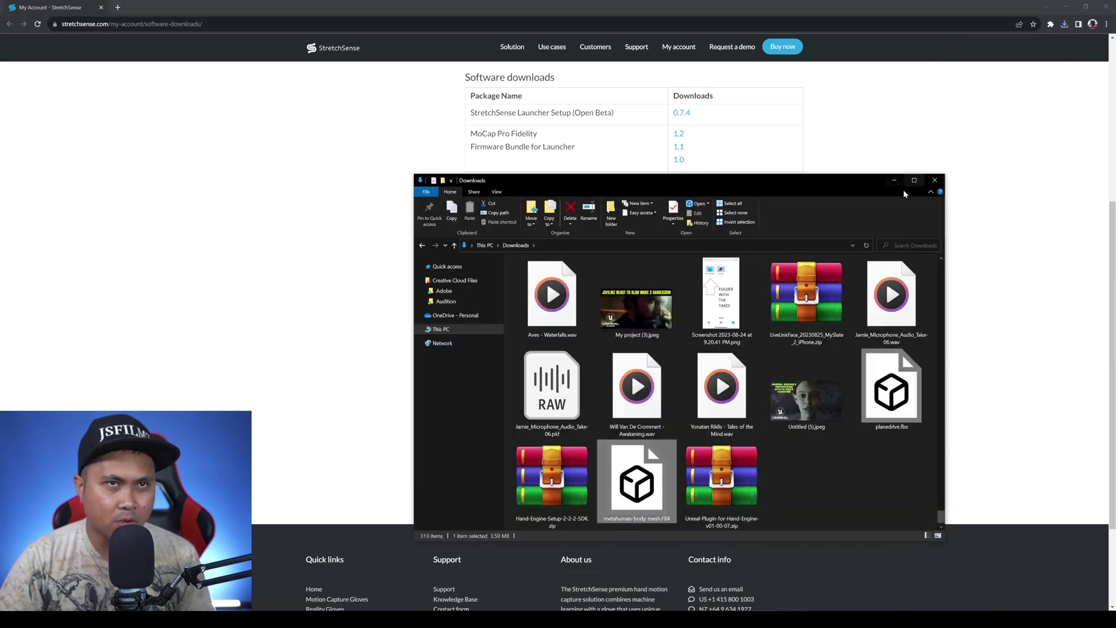
In File Explorer's Downloads folder, extract the Unreal-Plugin-for-Hand-Engine-v01-00-07 archive and open its UE52 folder inside UE 1.0.7.
left_click(914, 180)
right_click(143, 459)
left_click(186, 387)
left_click(582, 406)
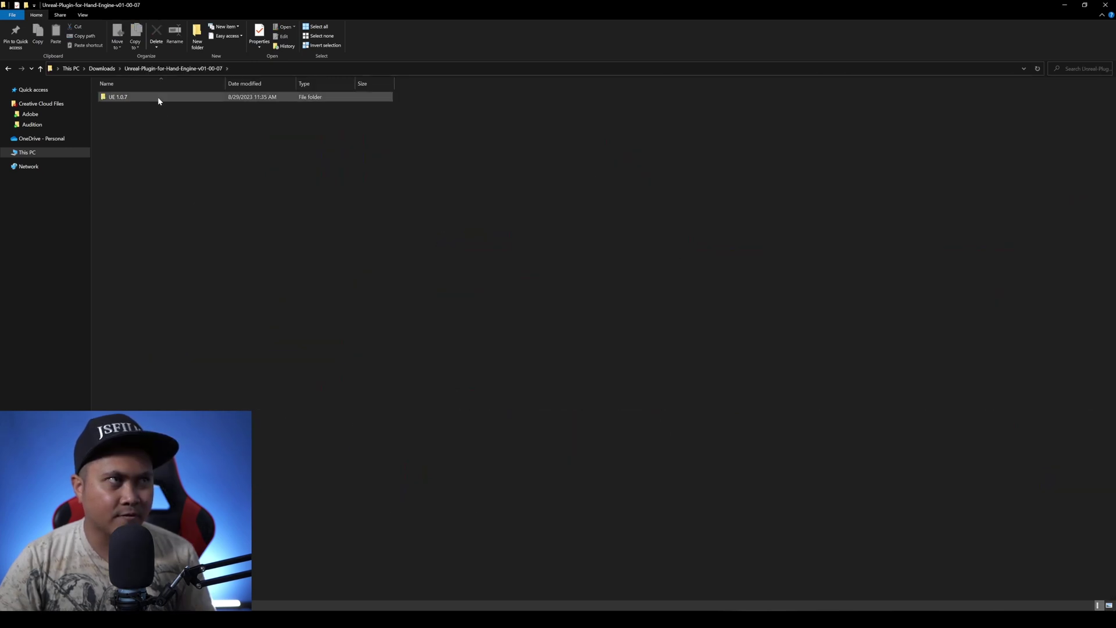
double_click(158, 98)
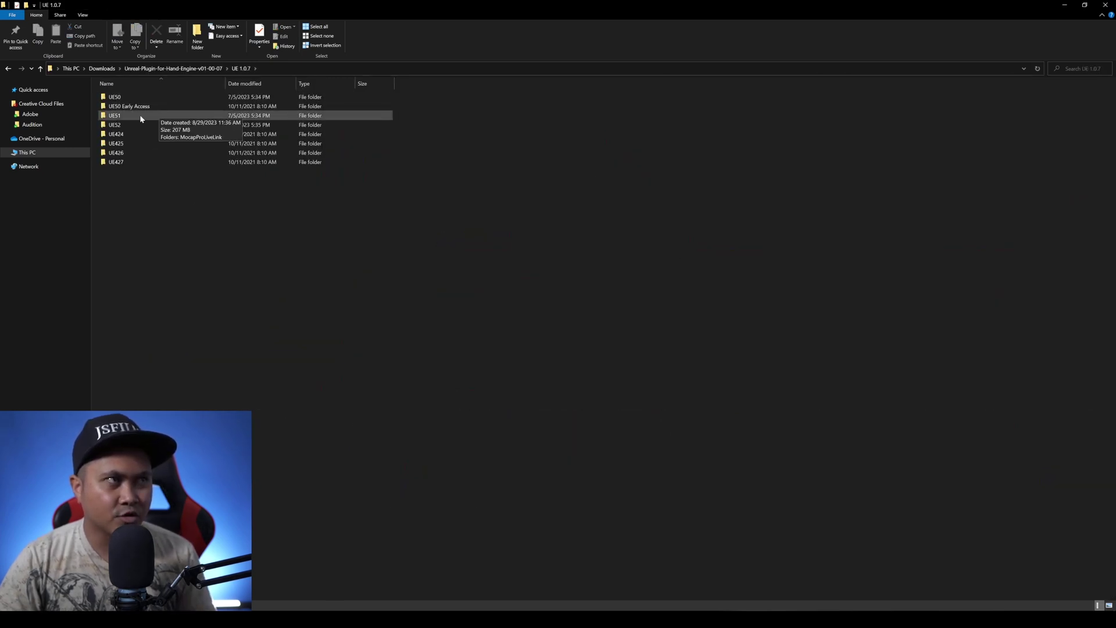
double_click(118, 125)
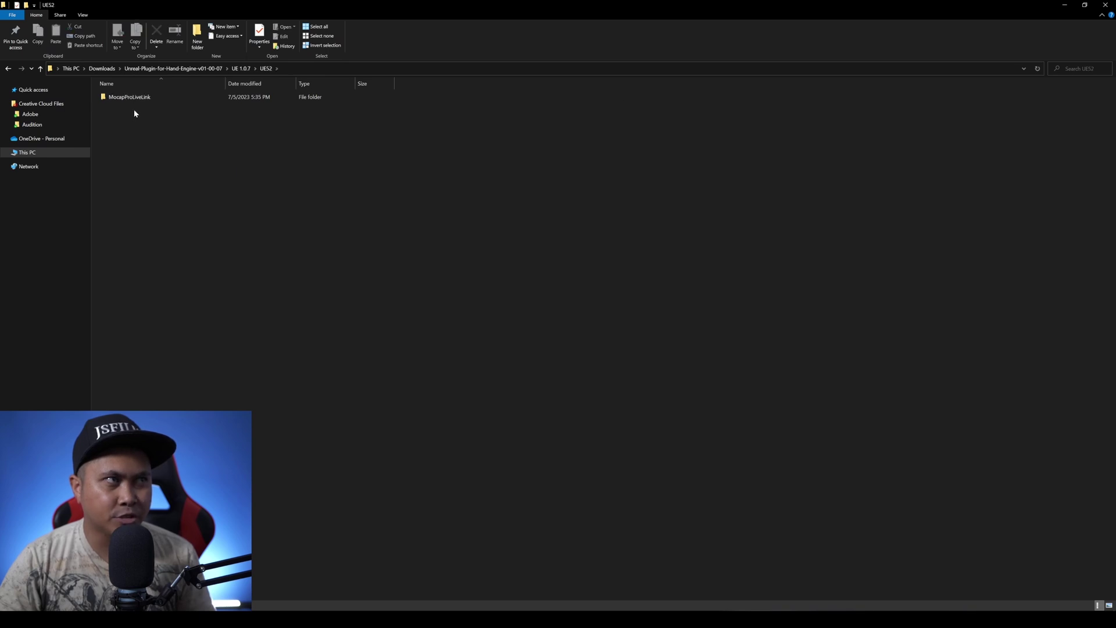
Copy the MocapProLiveLink folder from the UE52 folder.
double_click(137, 98)
left_click(265, 68)
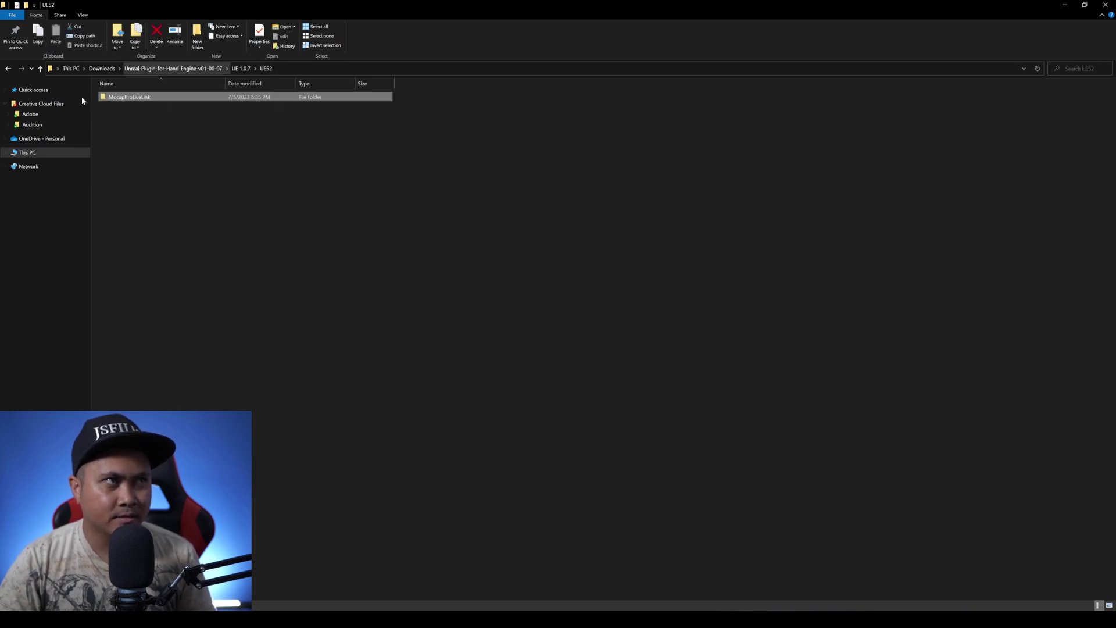
right_click(118, 98)
left_click(153, 302)
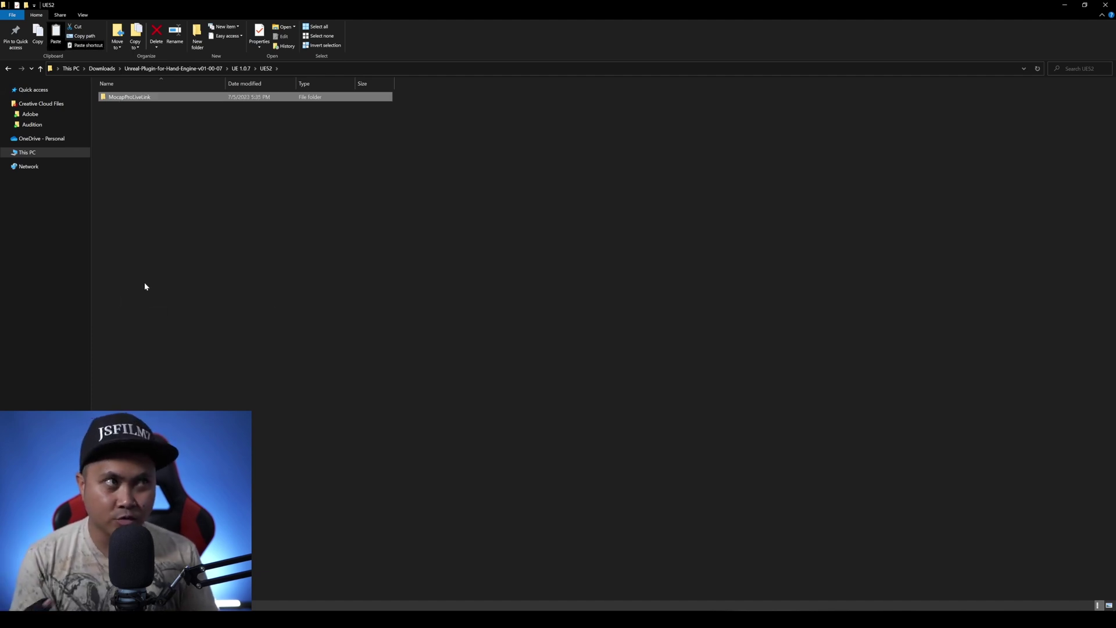
right_click(121, 99)
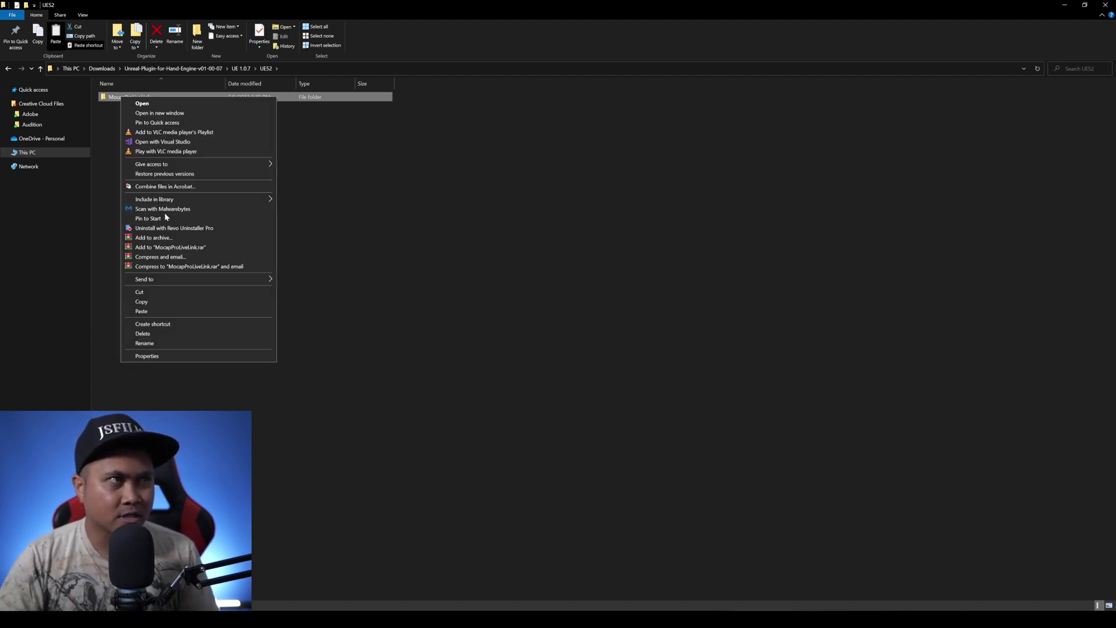
left_click(145, 302)
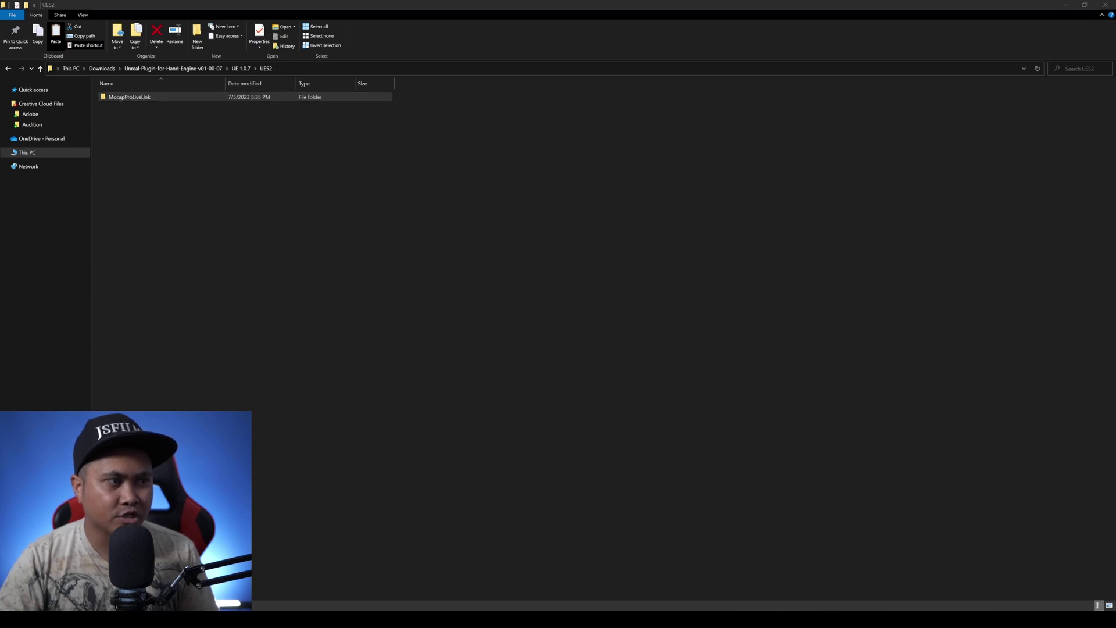
Switch to the Cyber_Male_v2 project folder, create a folder named Plugins in it, and open that folder.
key("alt+Tab")
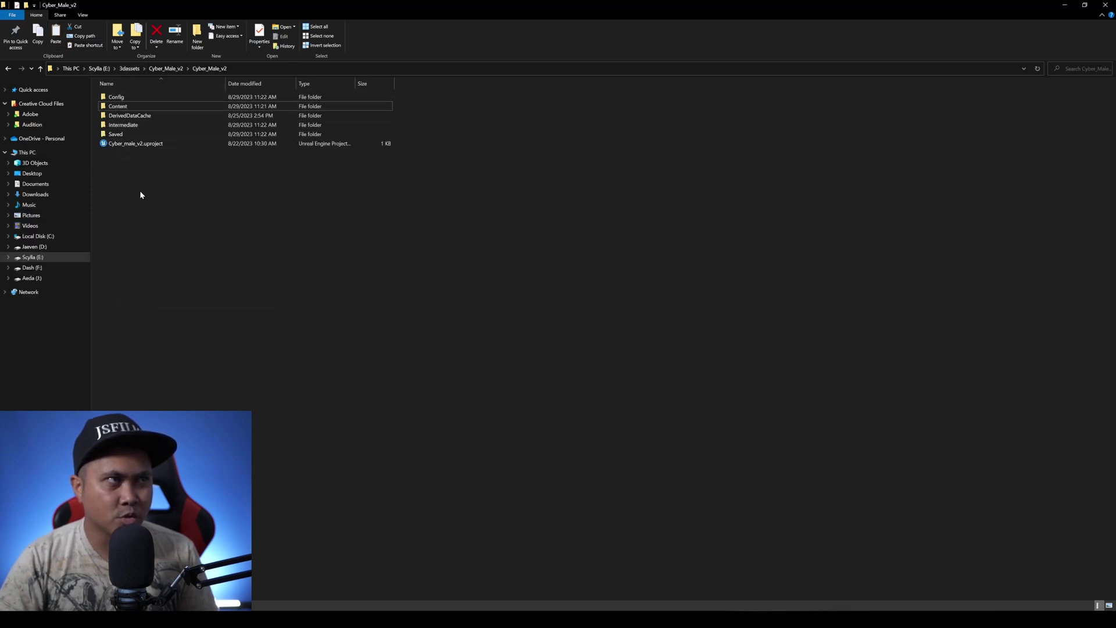
right_click(140, 191)
mouse_move(182, 307)
left_click(256, 307)
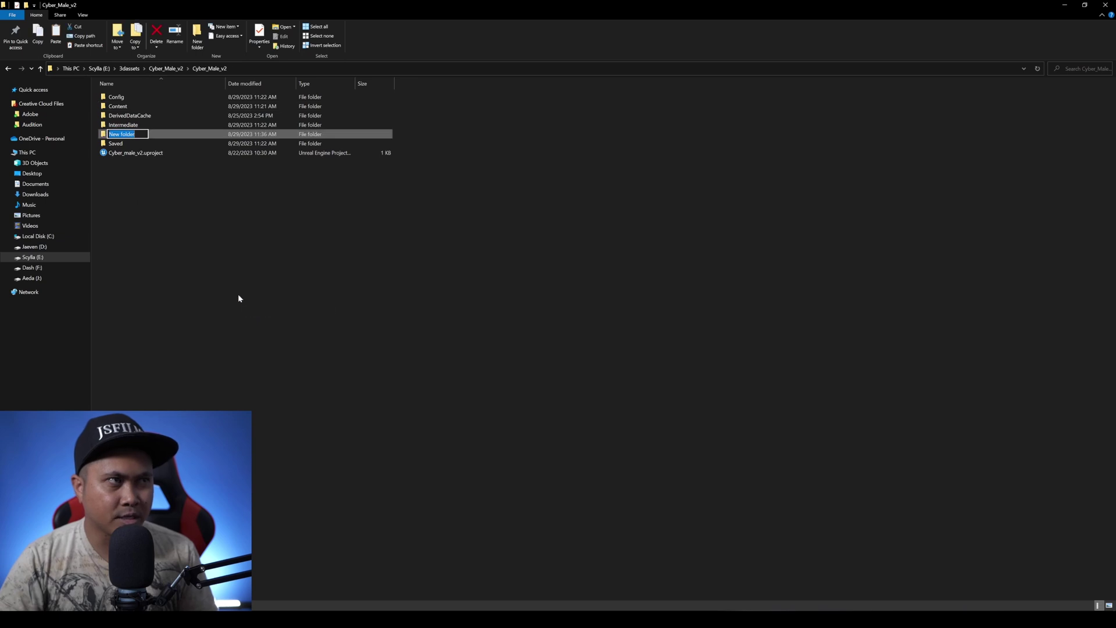
type("Plugins")
key("Return")
key("Return")
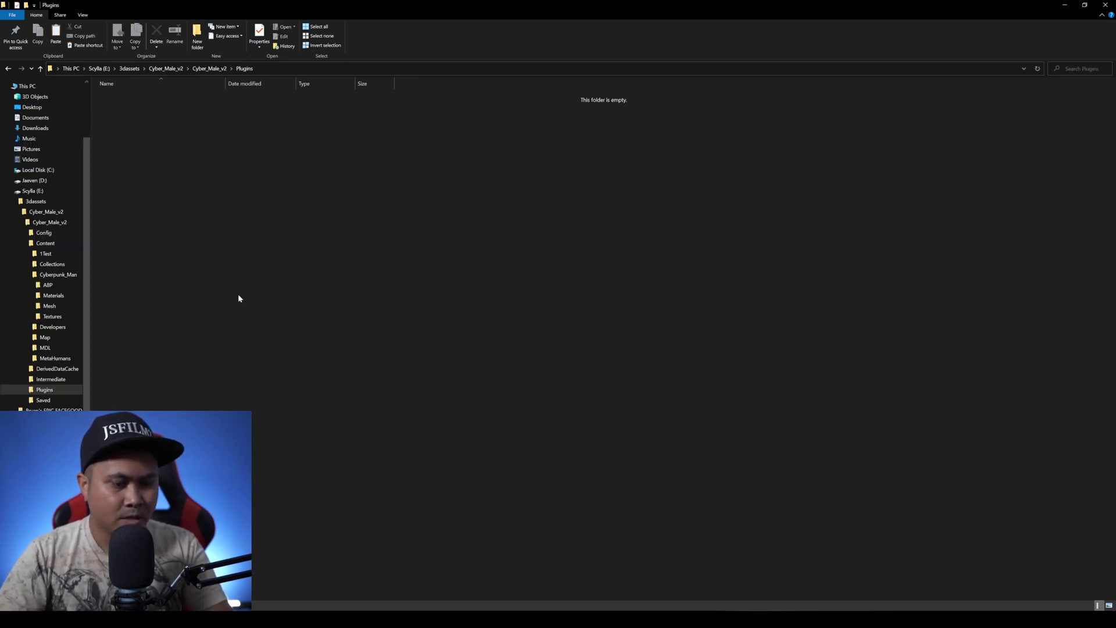
Open Cyber_male_v2.uproject from the project folder in Unreal Engine and create a new level with sky lighting and a floor.
key("BackSpace")
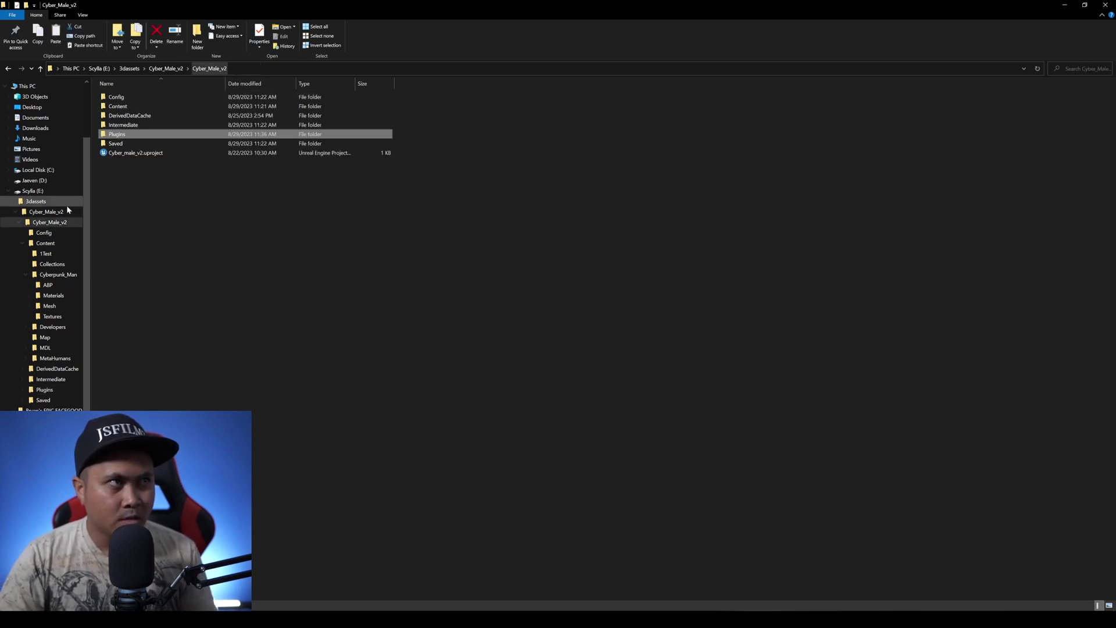
double_click(133, 153)
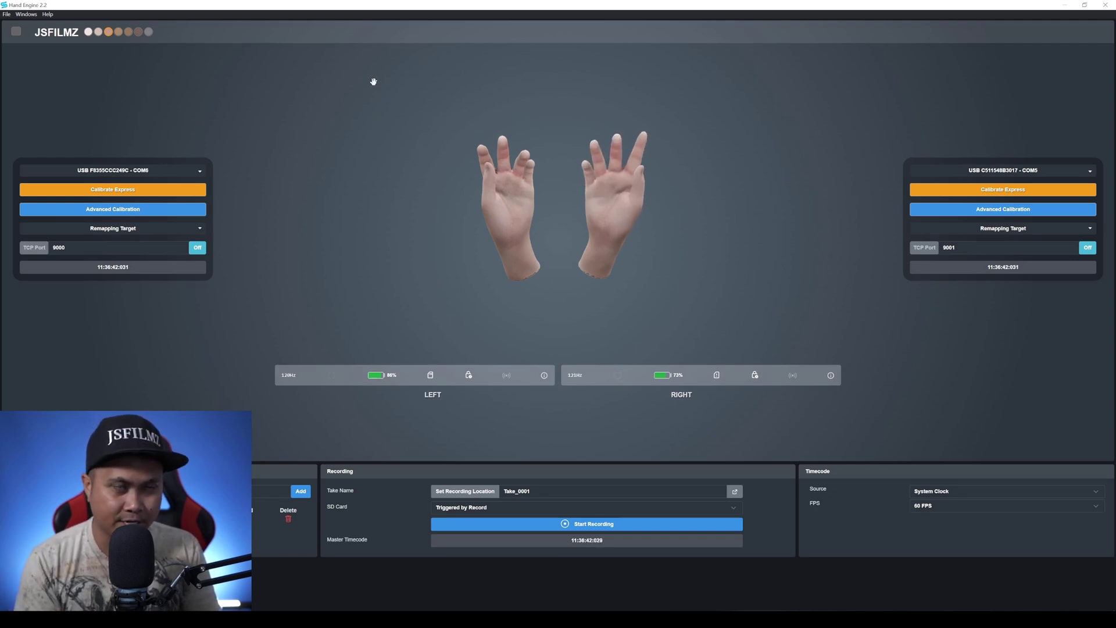
key("alt+Tab")
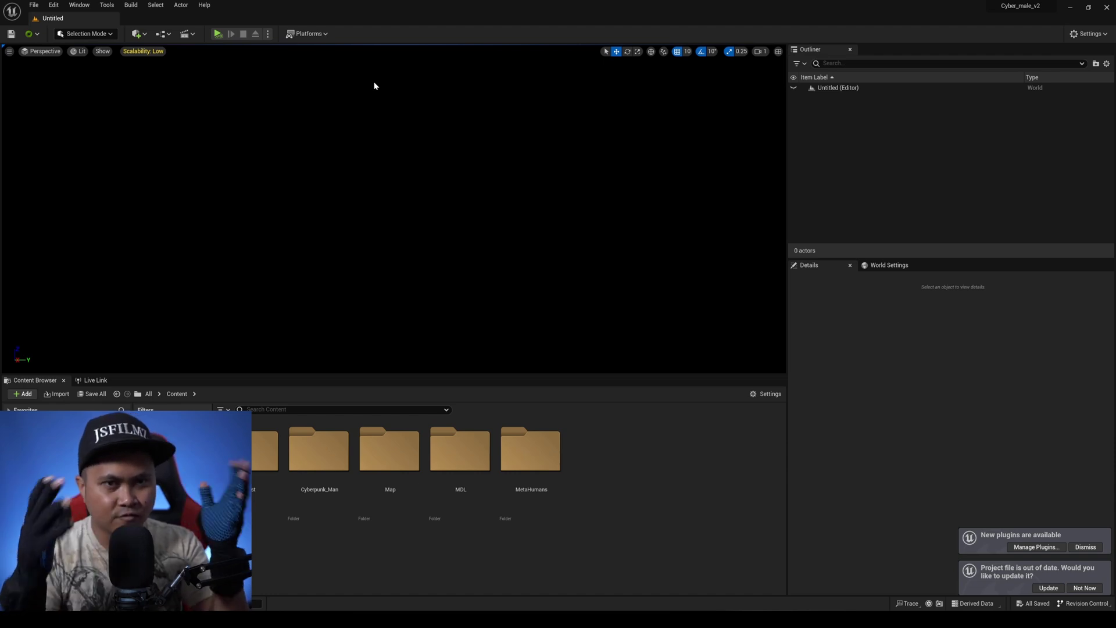
left_click(34, 5)
double_click(580, 258)
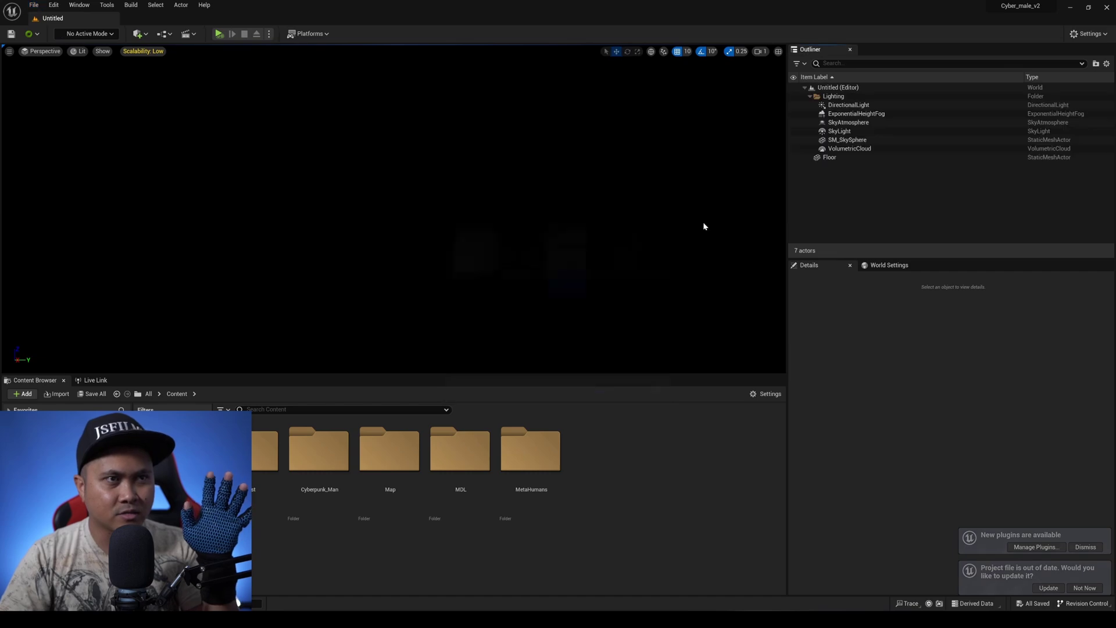
Switch to Hand Engine and open the Remapping window at full size.
left_click(1068, 8)
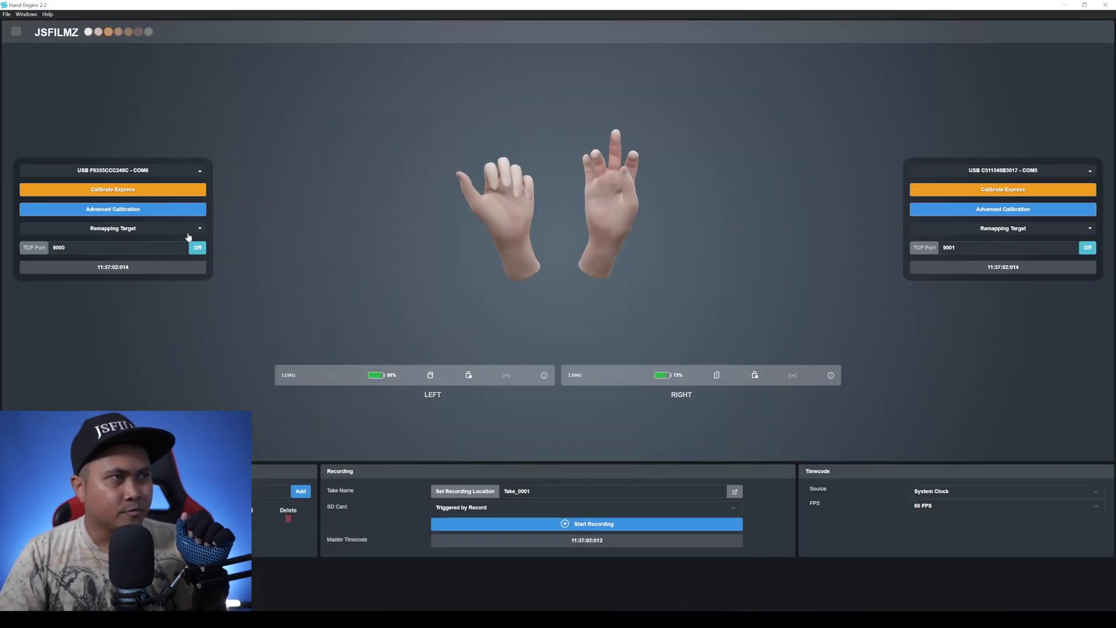
left_click(26, 14)
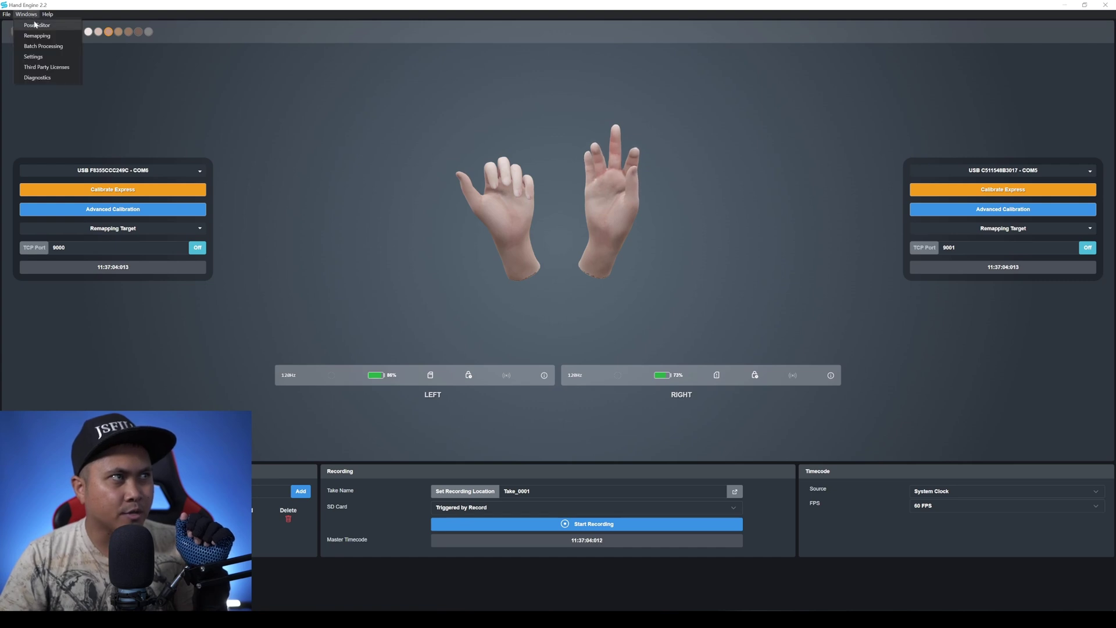
left_click(57, 52)
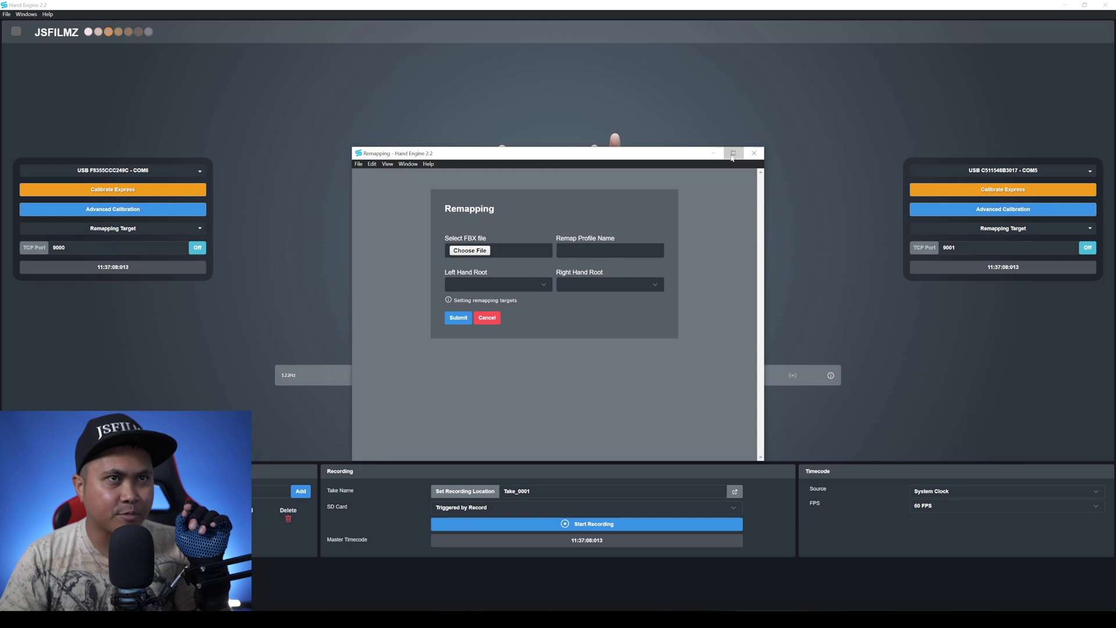
left_click(733, 152)
Load metahuman-body-mesh.FBX from the Downloads folder as the remapping FBX file.
left_click(259, 102)
left_click(8, 129)
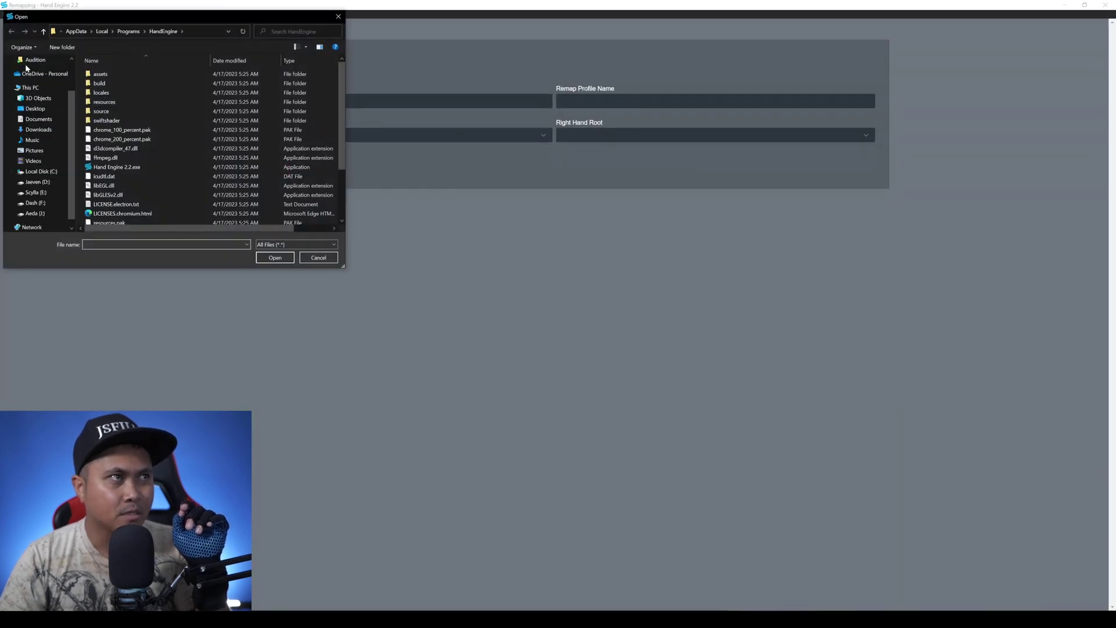
left_click(39, 129)
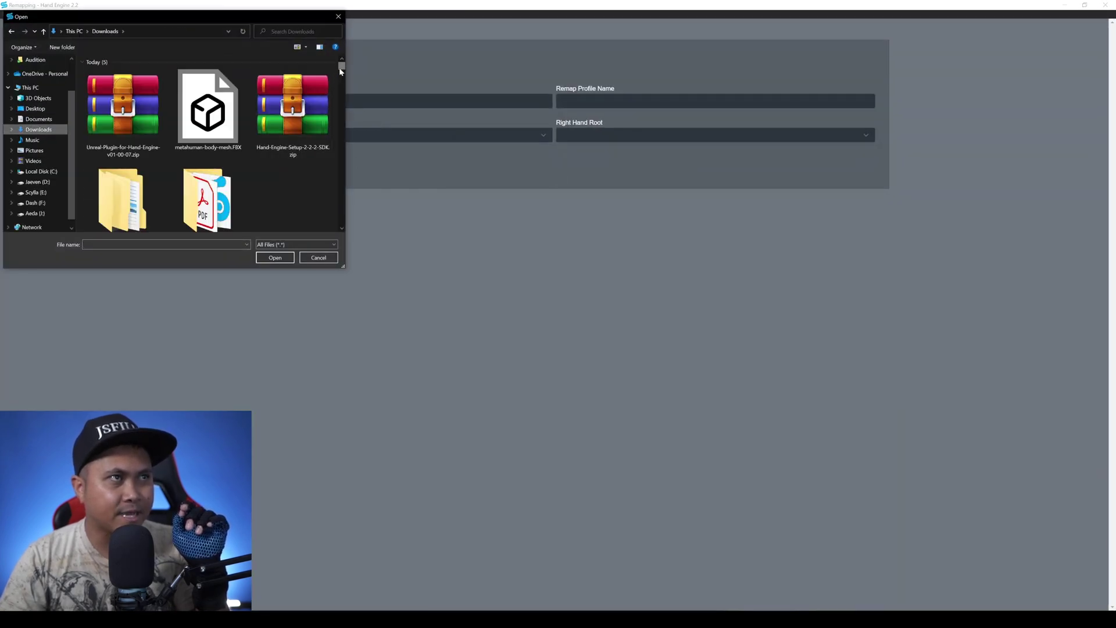
left_click(208, 107)
left_click(275, 258)
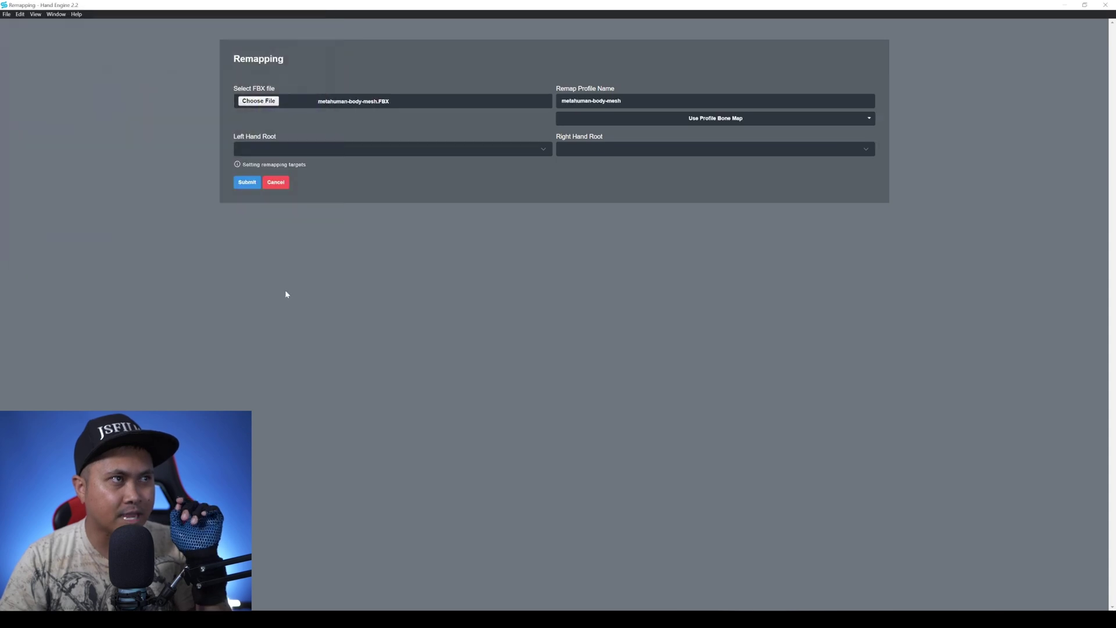
Set the left hand root to hand_l and the right hand root to hand_r.
left_click(297, 149)
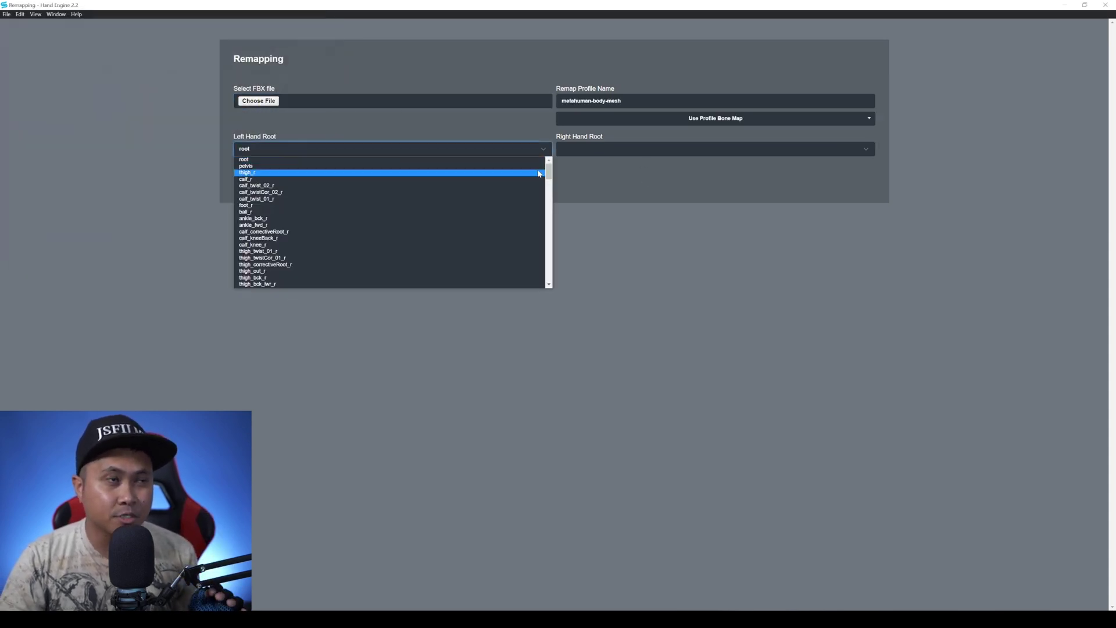
left_click_drag(550, 172, 551, 259)
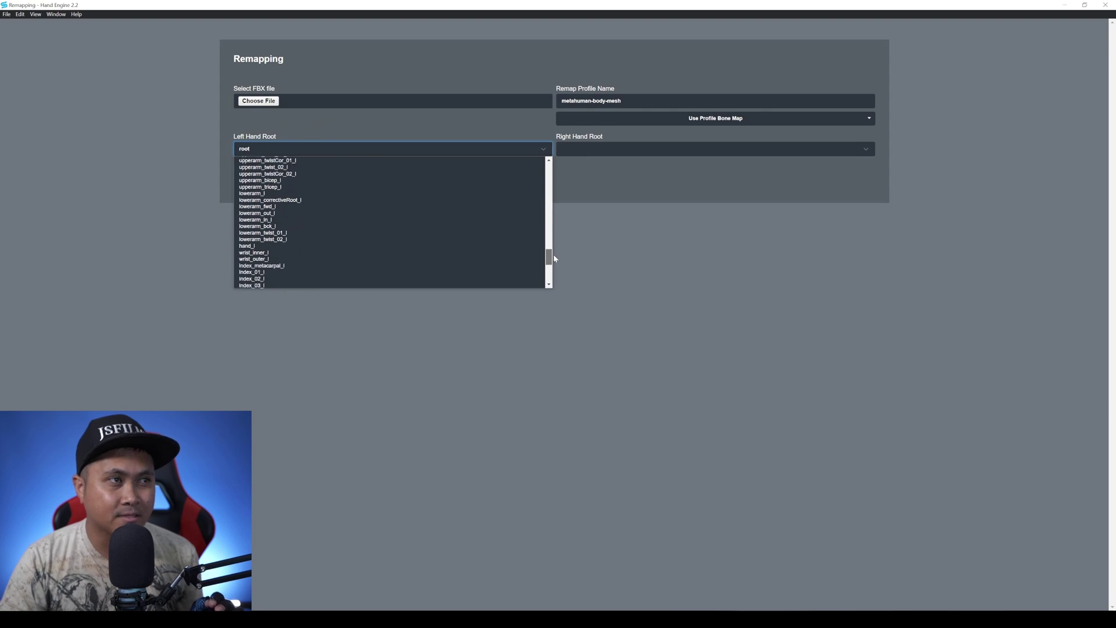
left_click(347, 258)
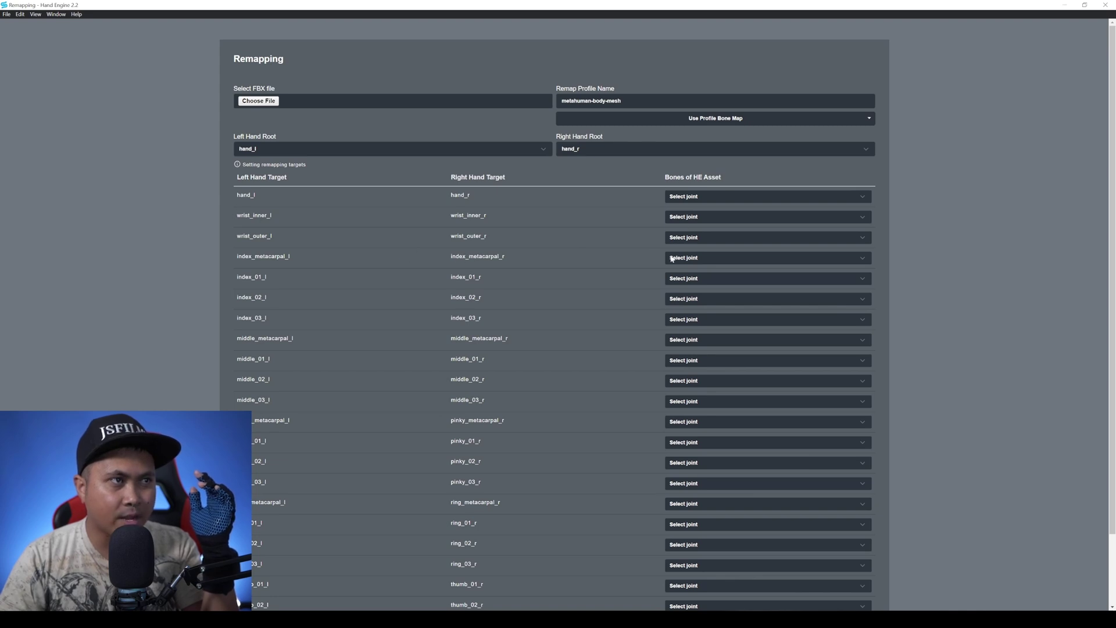
Map index_metacarpal to Index_00, index_01 to Index_01, index_02 to Index_02 and index_03 to Index_03.
left_click(704, 259)
left_click(697, 301)
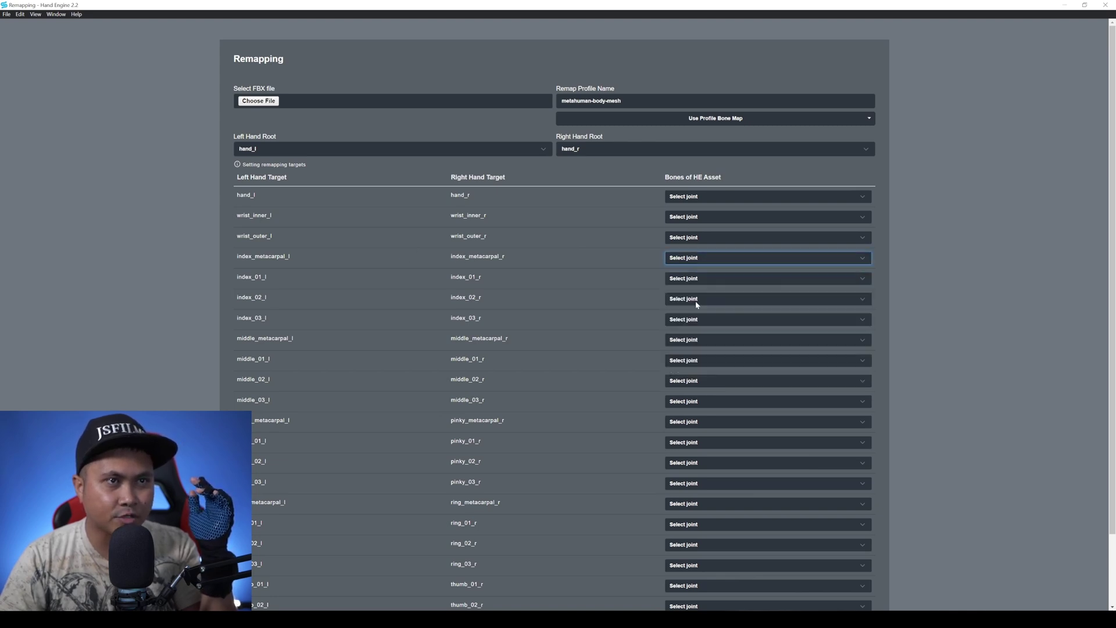
left_click(680, 279)
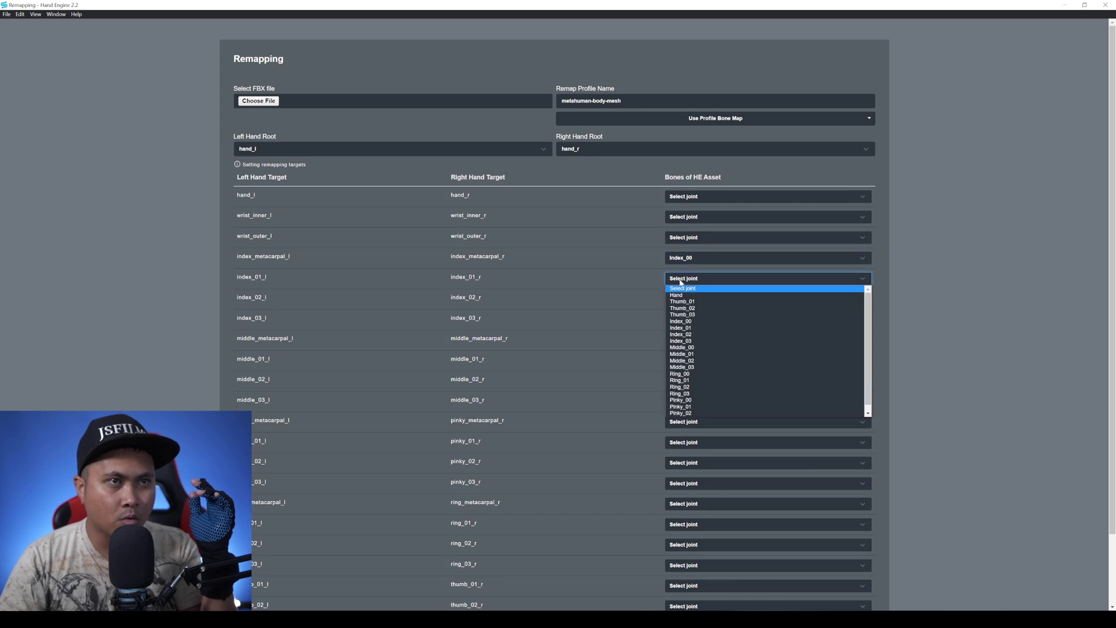
left_click(693, 329)
left_click(695, 298)
left_click(693, 355)
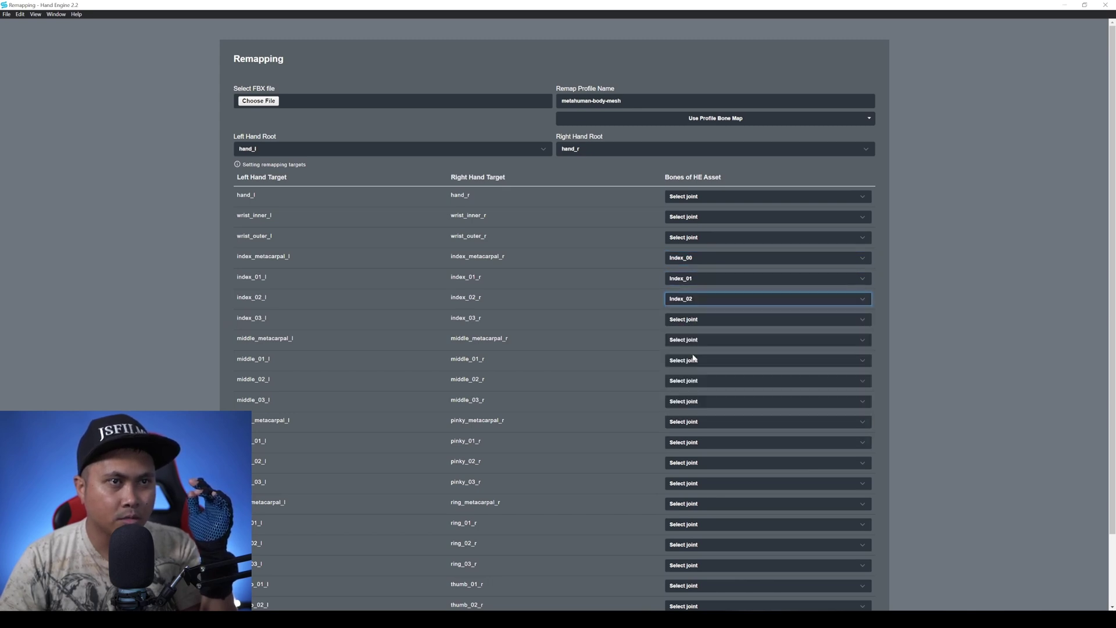
left_click(698, 319)
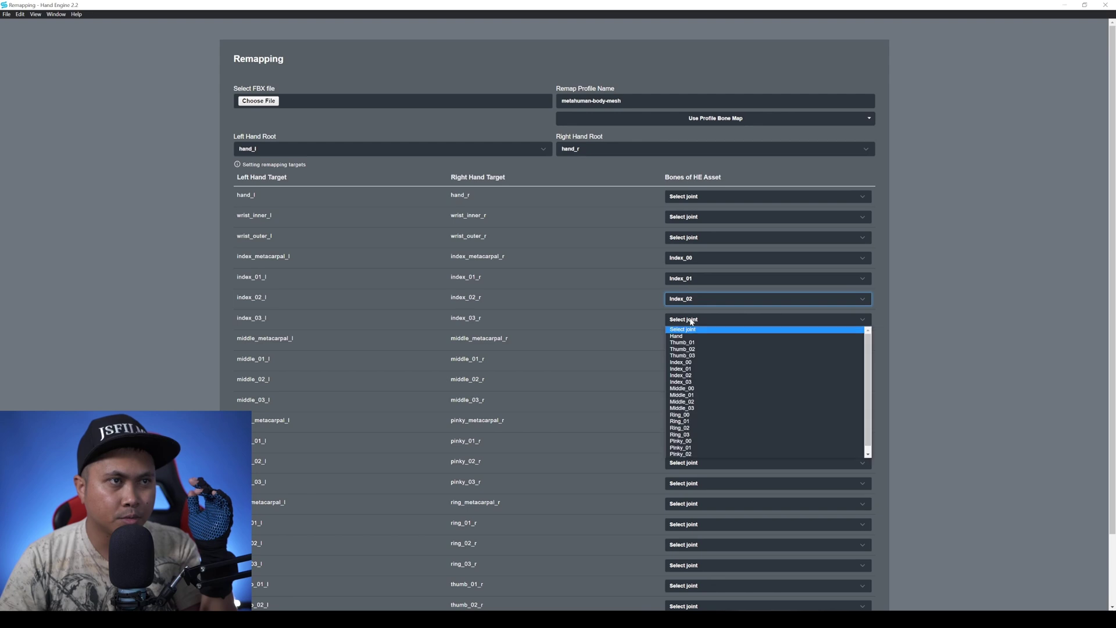
left_click(690, 382)
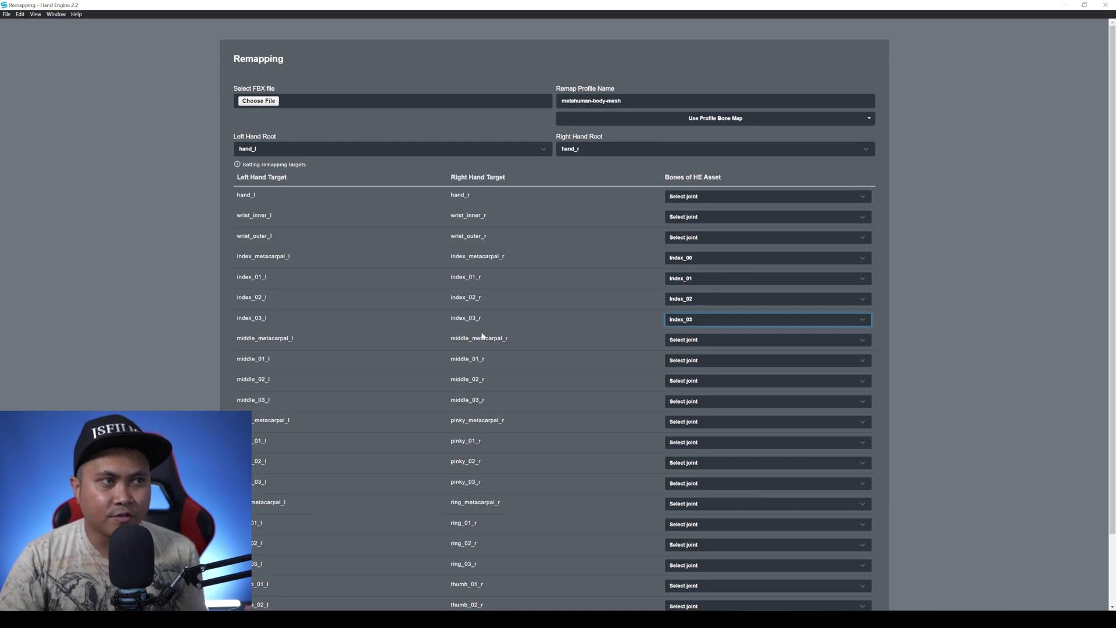
Map the middle, pinky, ring and thumb joints to the matching Hand Engine bones, with each metacarpal on its finger's _00 bone.
left_click(682, 343)
left_click(697, 406)
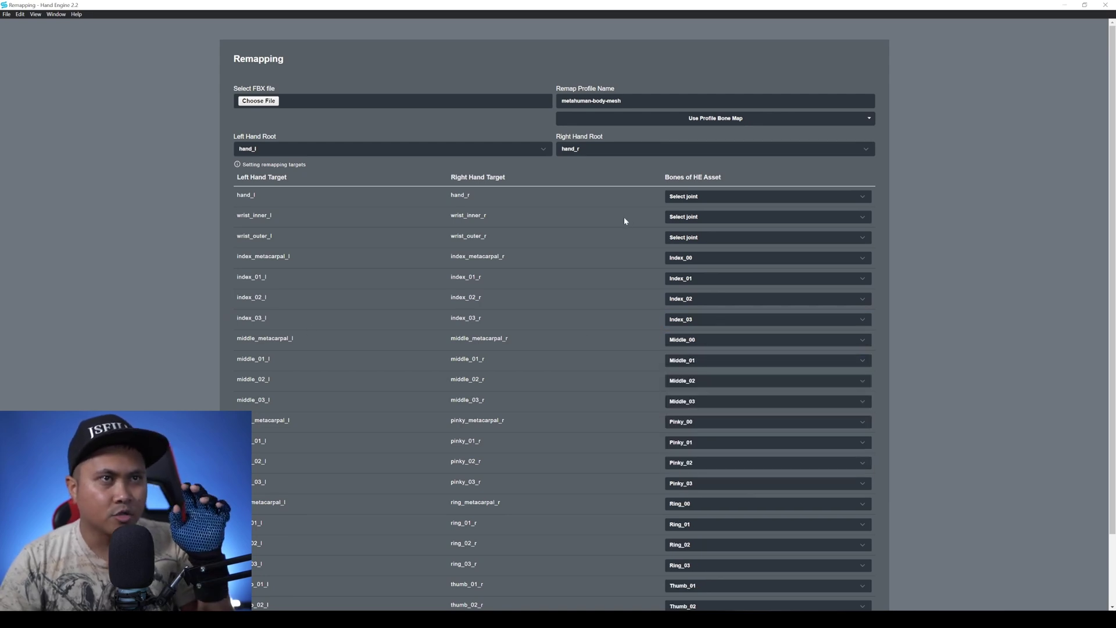
left_click(689, 224)
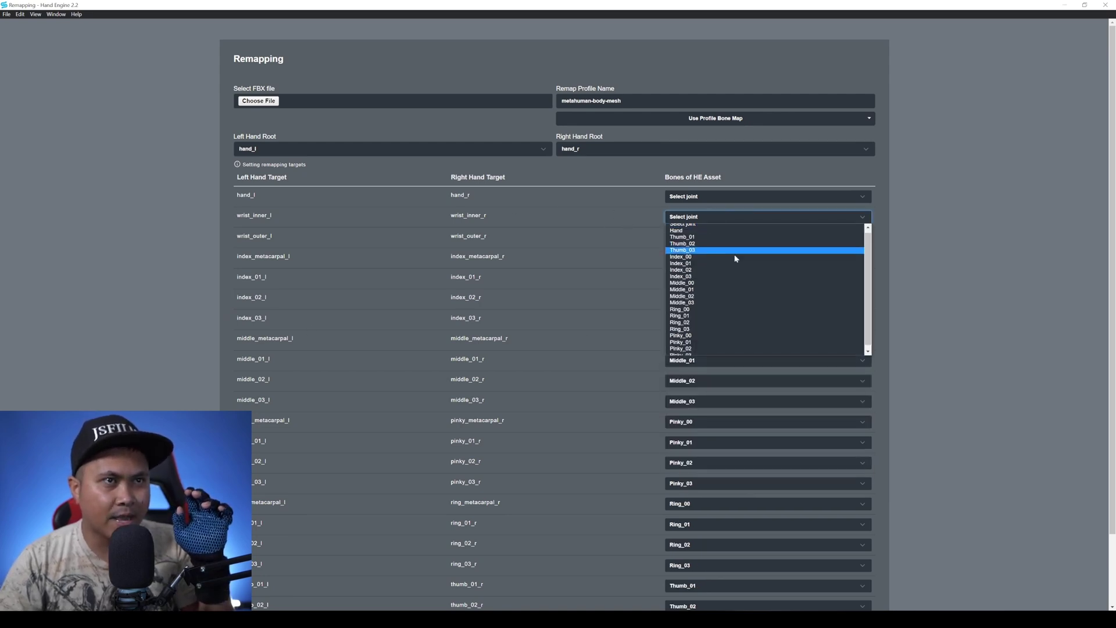
left_click(913, 278)
Submit the metahuman-body-mesh remapping profile and close the Remapping window.
scroll(793, 270, "down", 3)
scroll(549, 406, "up", 3)
scroll(336, 499, "down", 3)
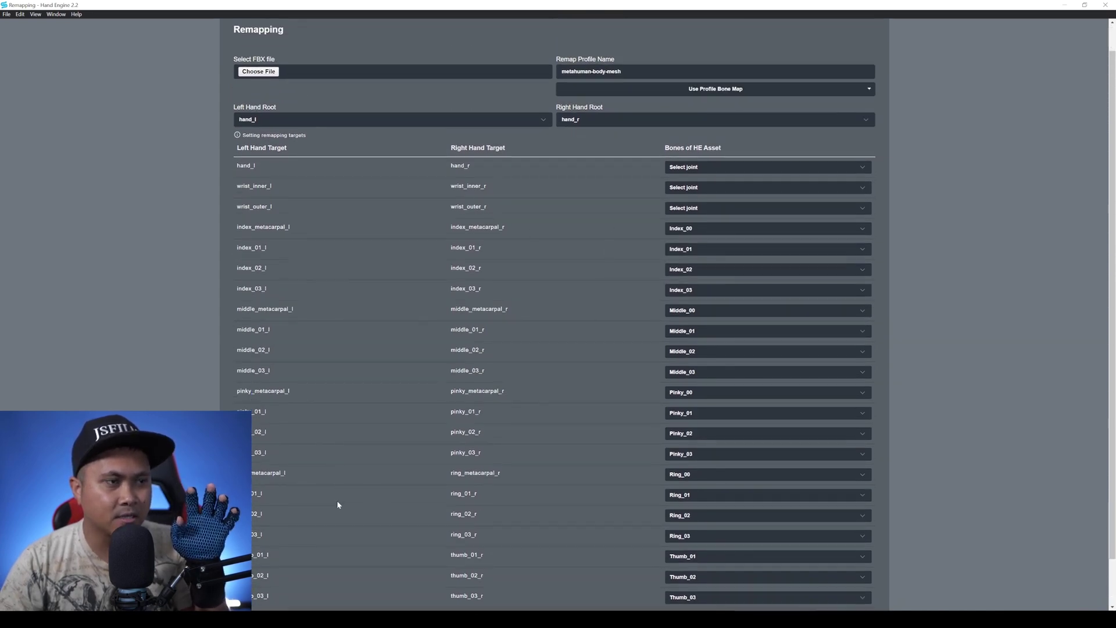
left_click(254, 569)
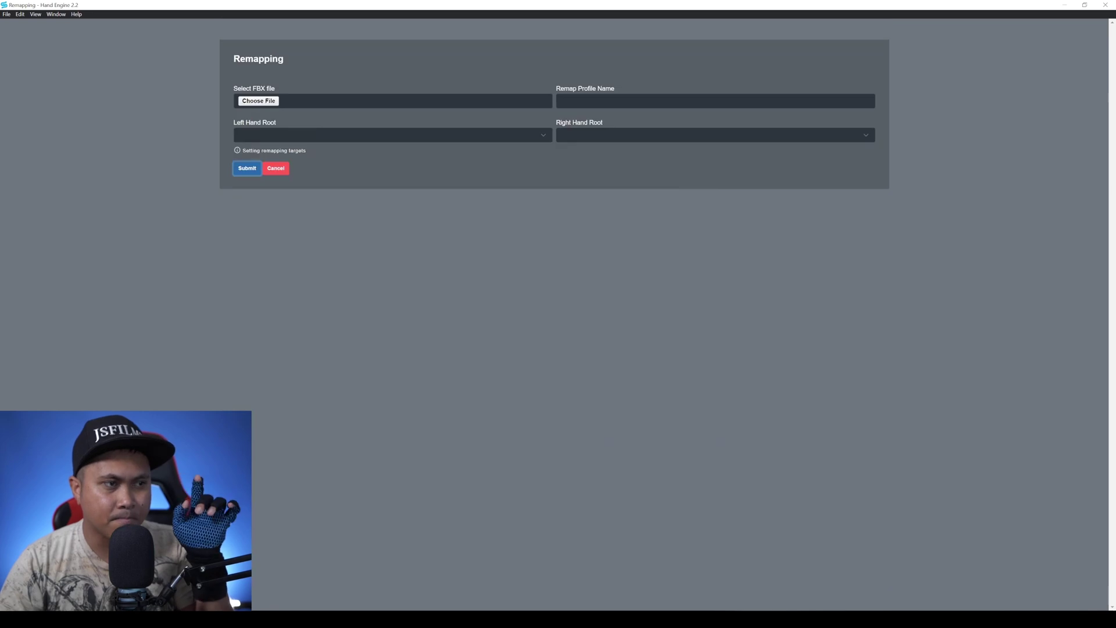
left_click(1104, 8)
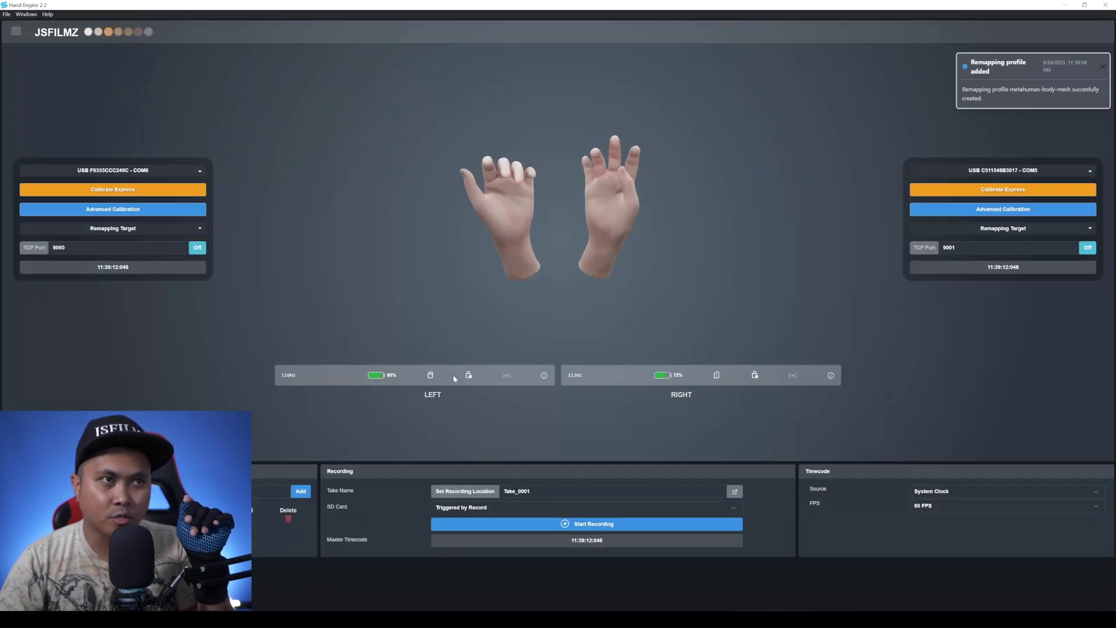
Set the remapping target of both the left and the right hand to metahuman-body-mesh.
left_click(200, 229)
left_click(51, 257)
left_click(1034, 229)
left_click(937, 259)
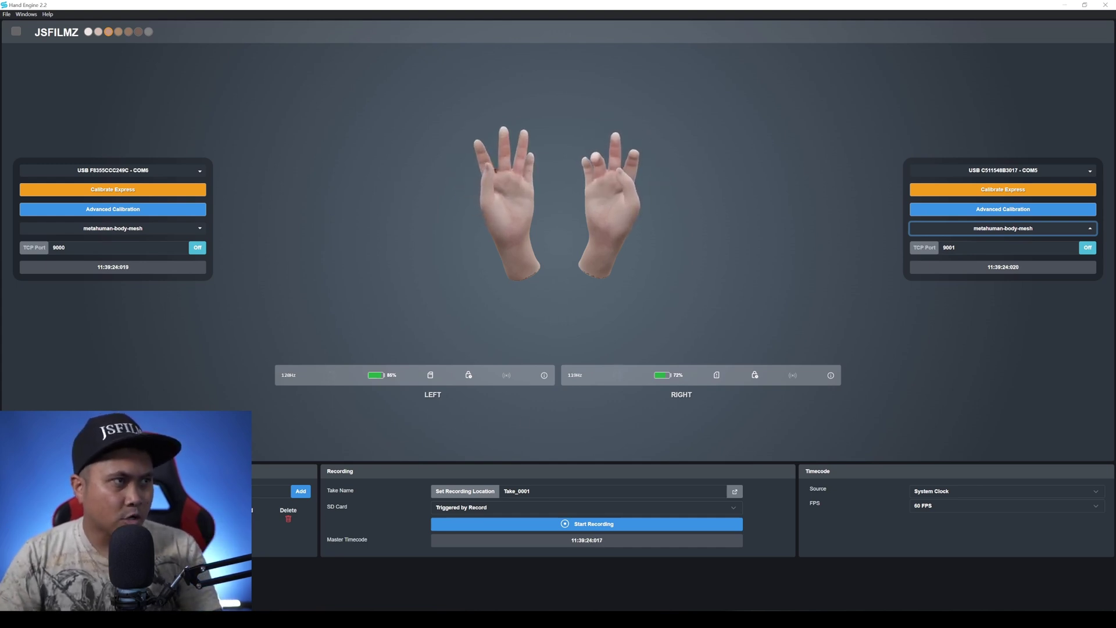
Switch to Unreal Engine and search its plugins for "mocap" and "livelink" to check which are enabled.
key("alt+Tab")
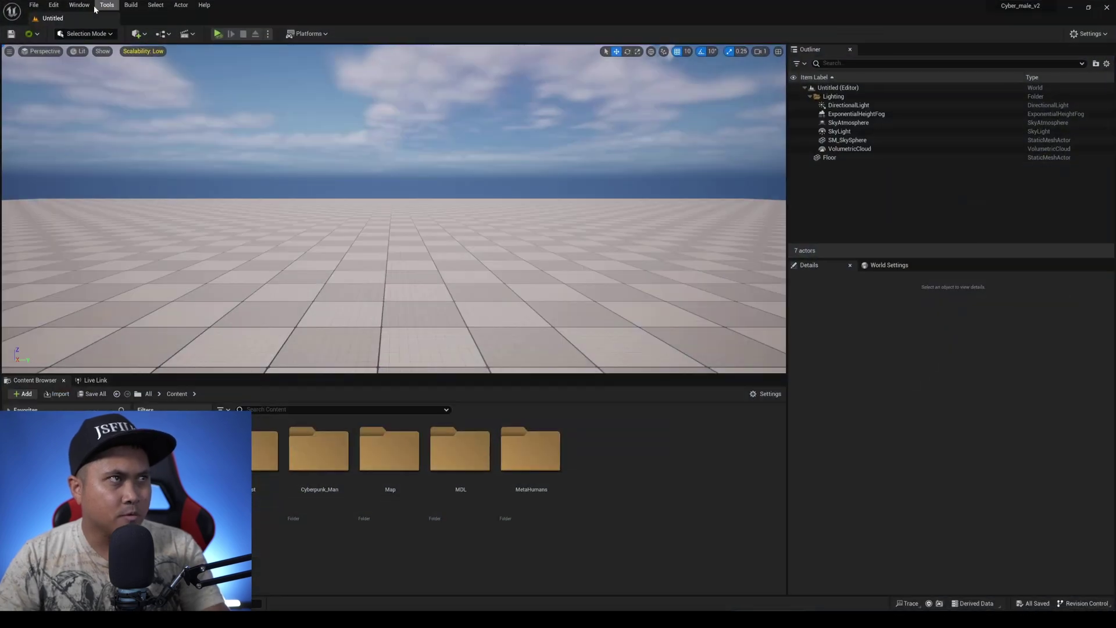
left_click(54, 5)
left_click(75, 144)
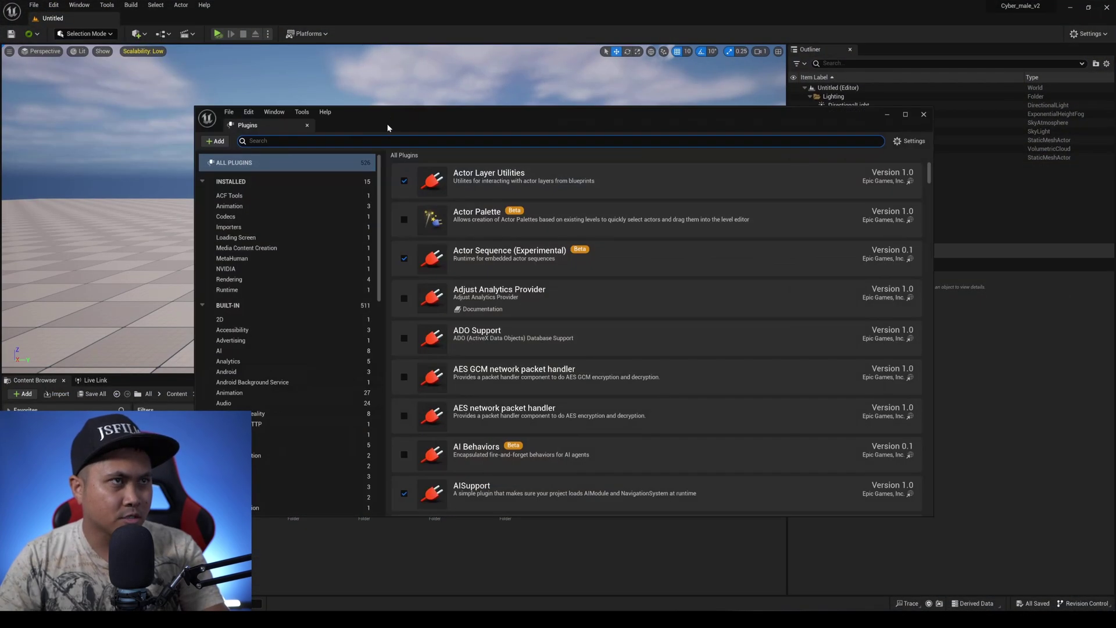
type("mocap")
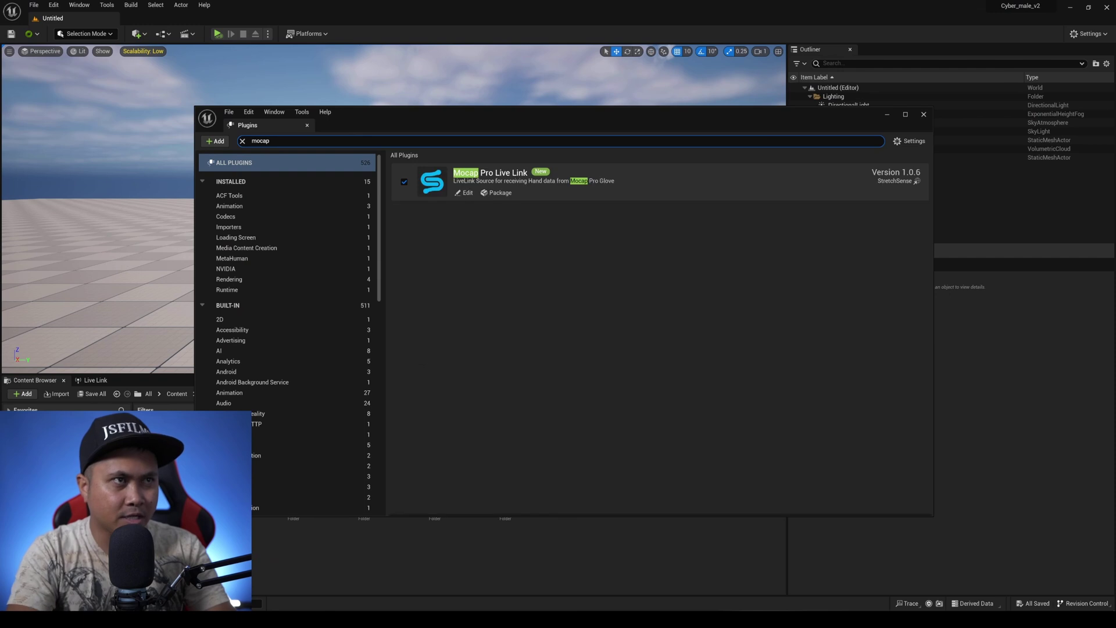
type("livelink")
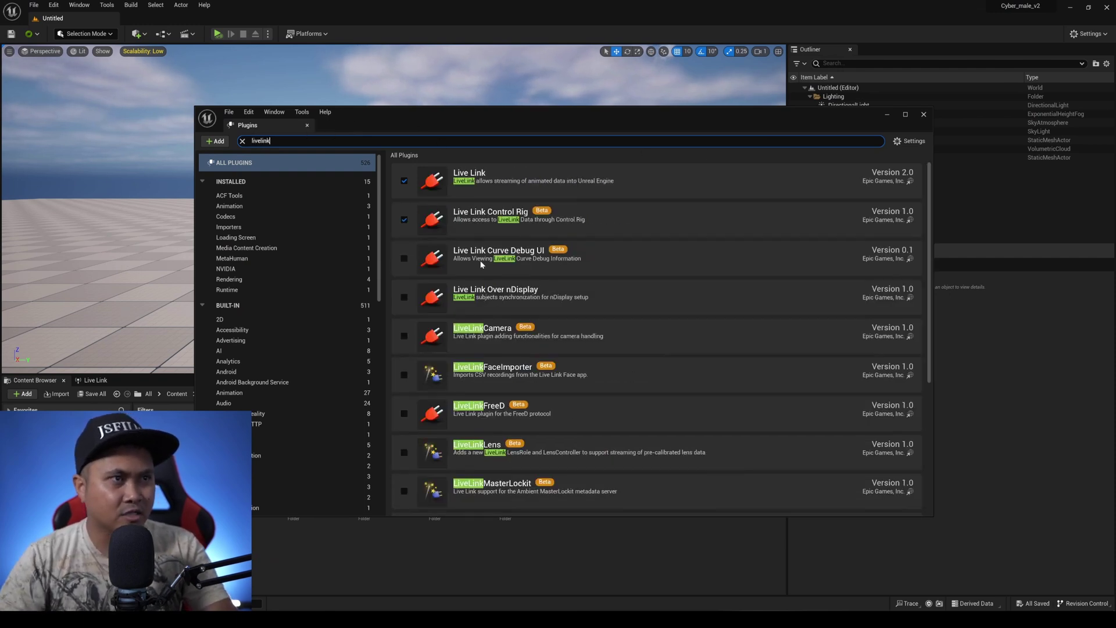
Start left-hand streaming on TCP port 9000 in Hand Engine, and add a Mocap Pro Glove live link source at 127.0.0.1, port 9000, in Unreal Engine.
left_click(923, 115)
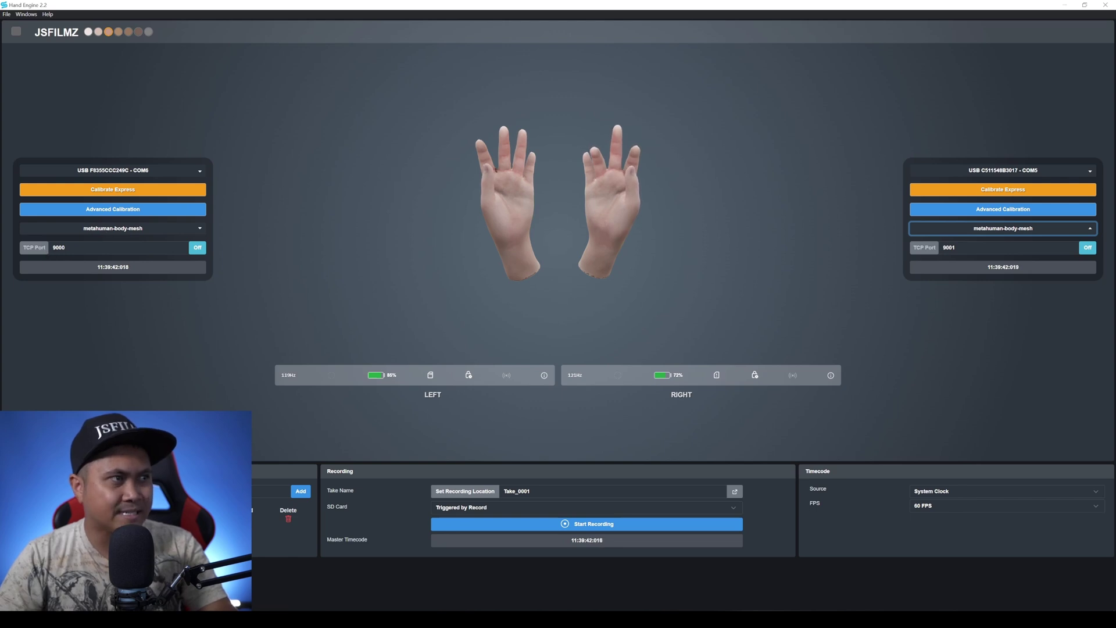
left_click(198, 247)
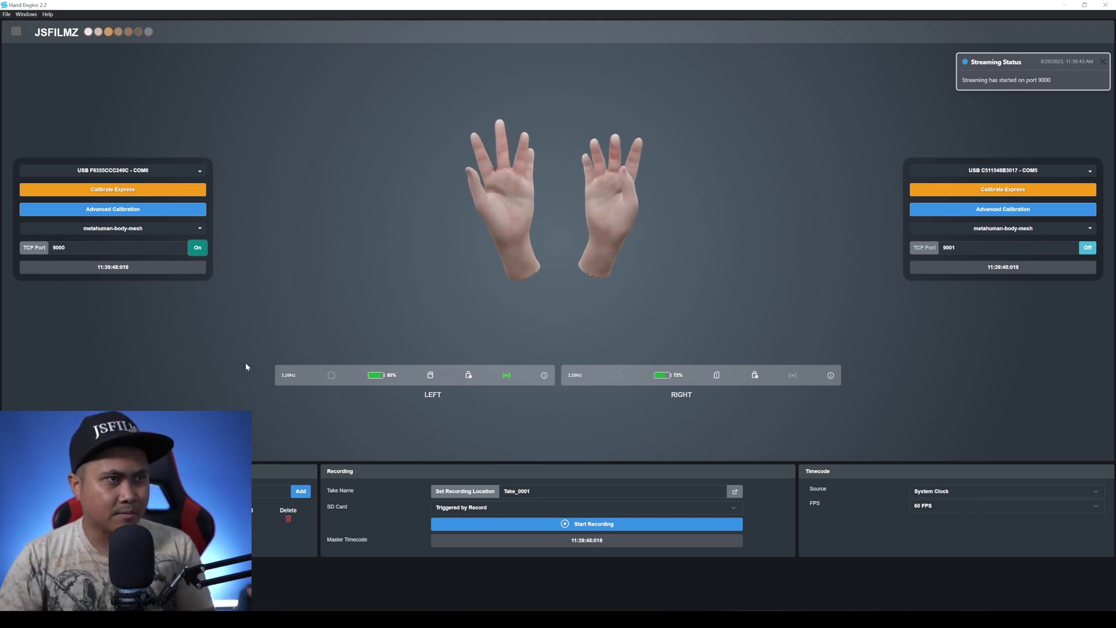
key("alt+Tab")
left_click(110, 382)
left_click(81, 5)
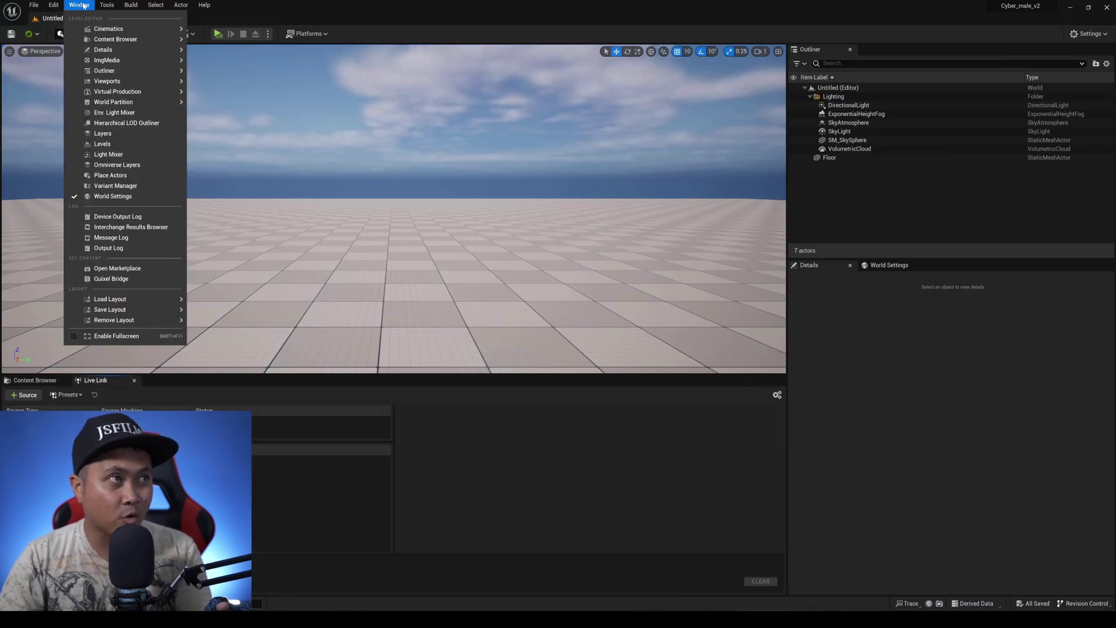
left_click(21, 399)
mouse_move(46, 428)
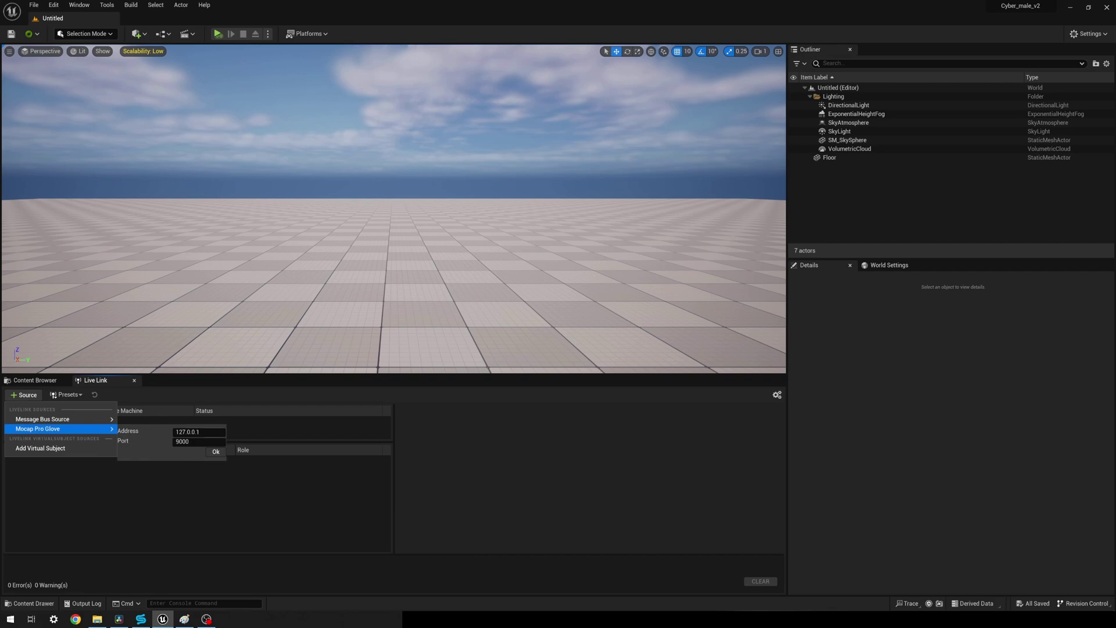
left_click(215, 453)
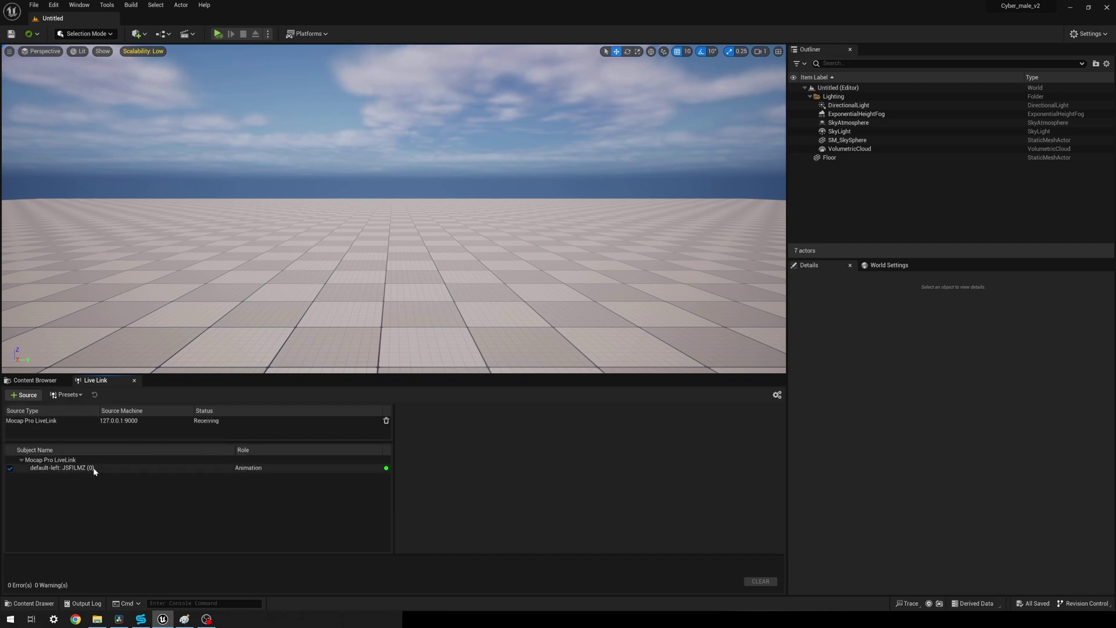
Open the Avarege folder under MetaHumans and place BP_Avarege1 in the level.
left_click(35, 380)
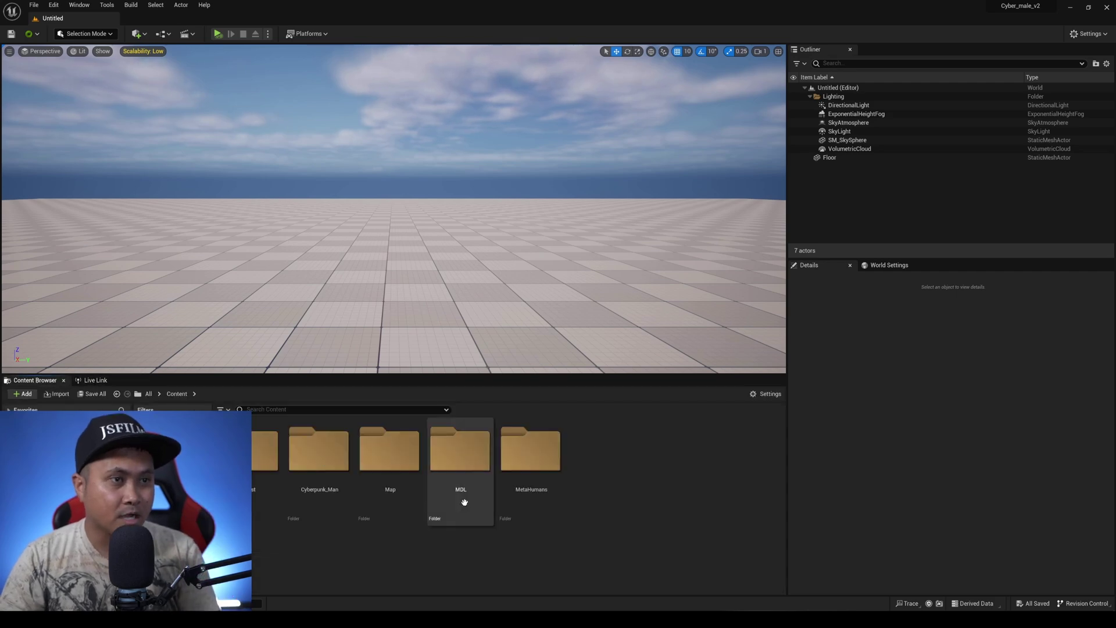
double_click(521, 485)
double_click(265, 450)
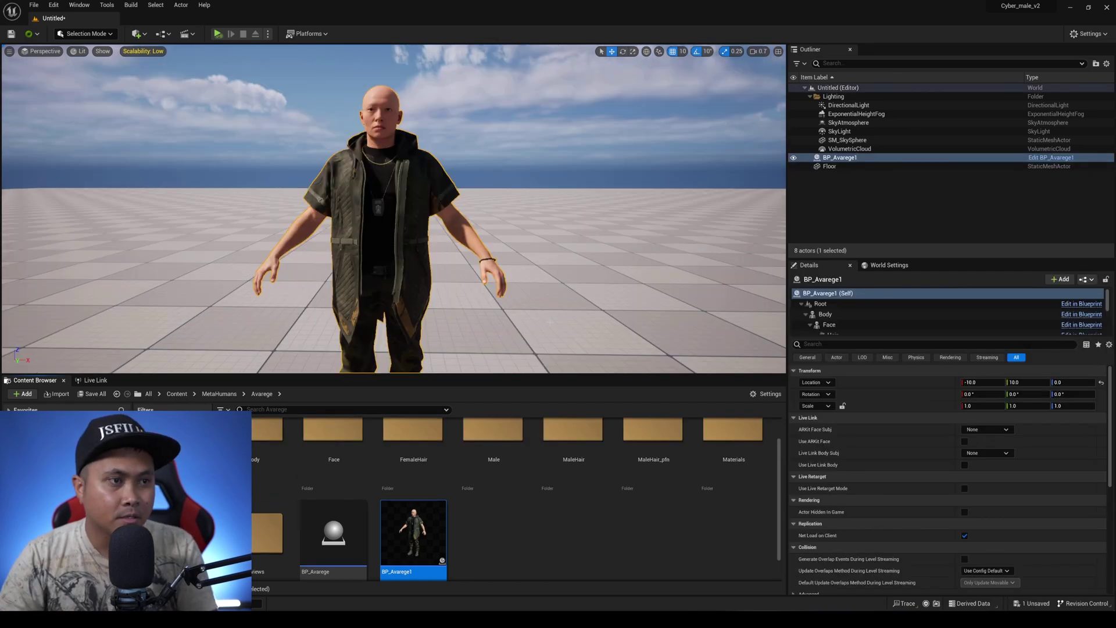
Search the MetaHumans folder for "med_nrw_animb" and open the m_med_nrw_animbp animation blueprint.
left_click(218, 394)
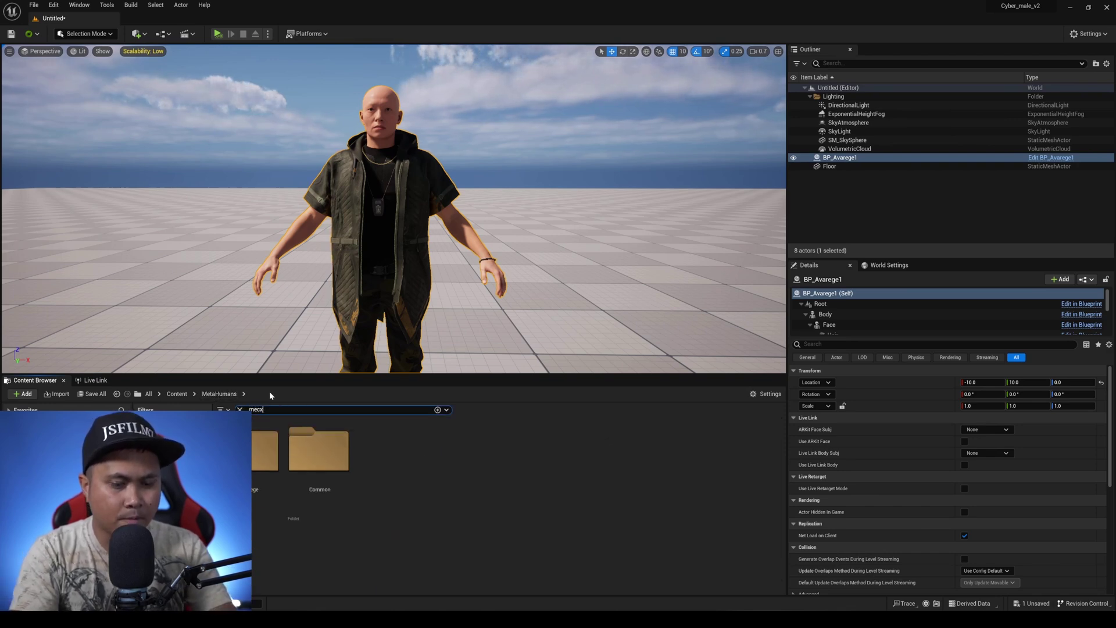
type("mec")
key("BackSpace")
type("d_")
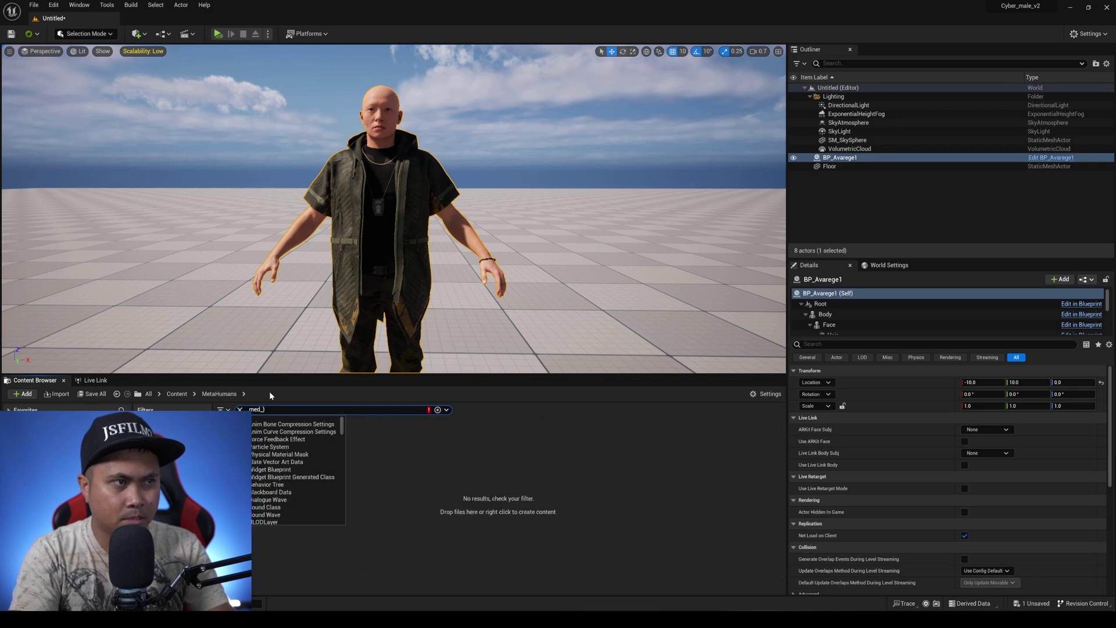
type("nrw_")
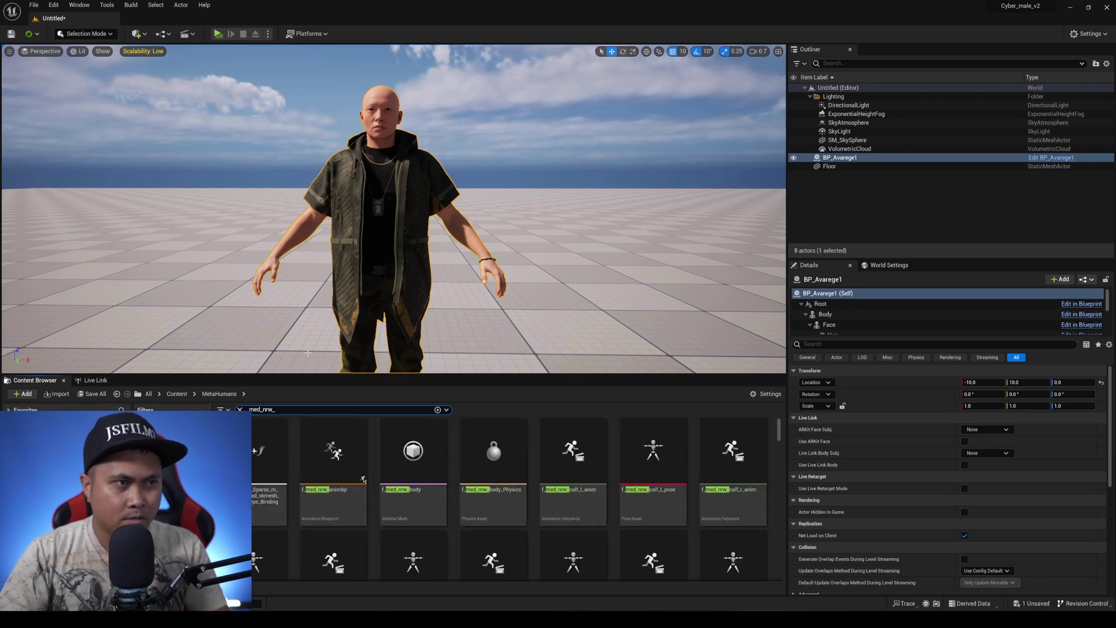
scroll(689, 515, "down", 2)
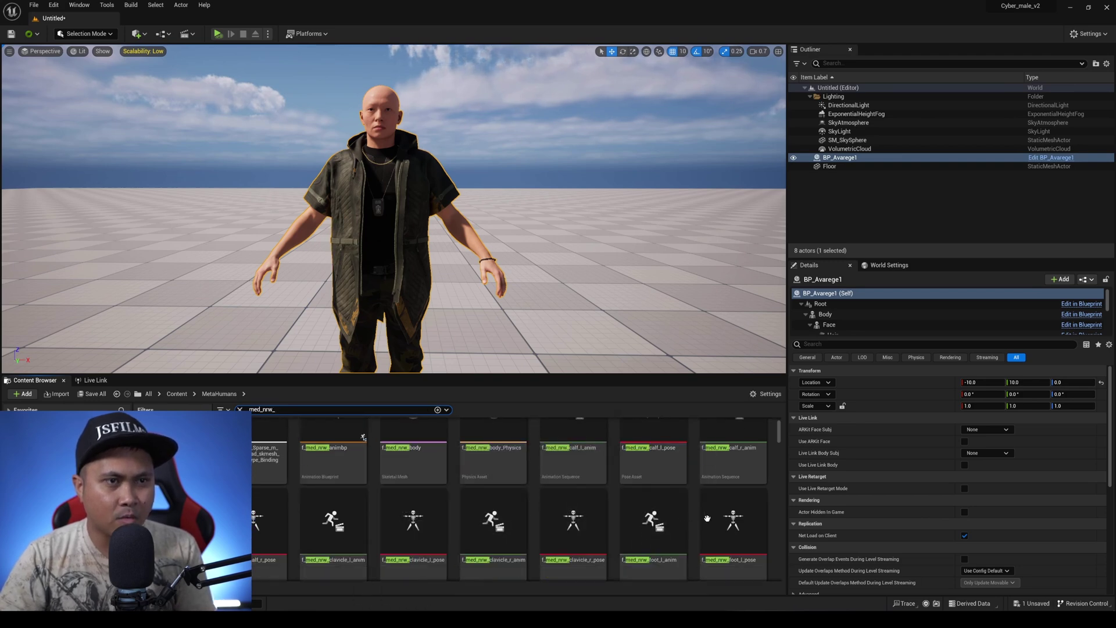
scroll(692, 511, "up", 2)
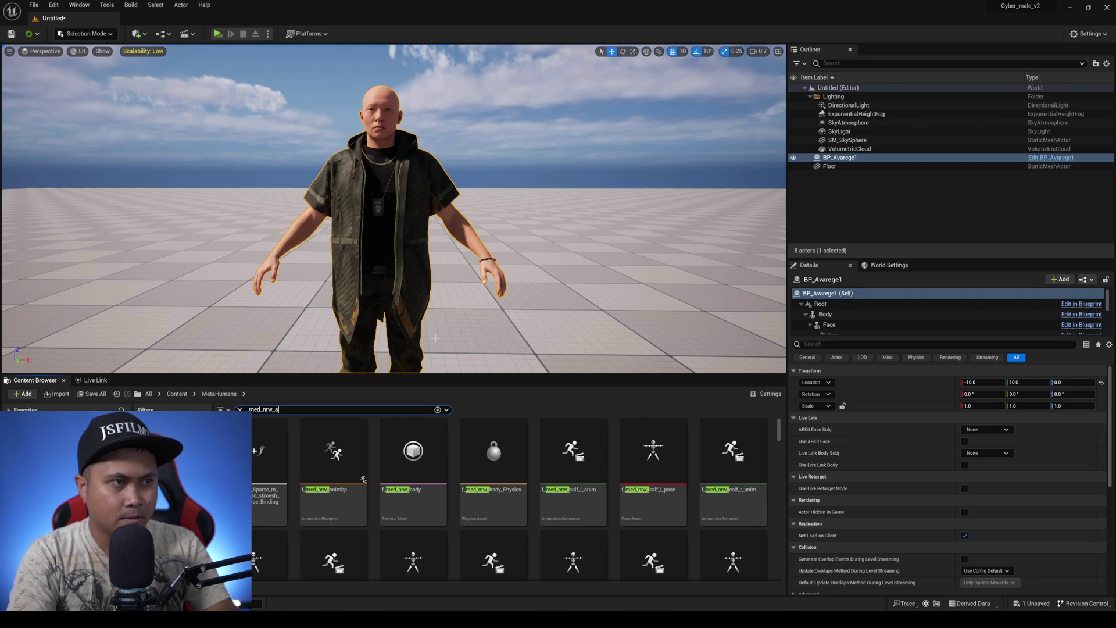
key("BackSpace")
type("animb")
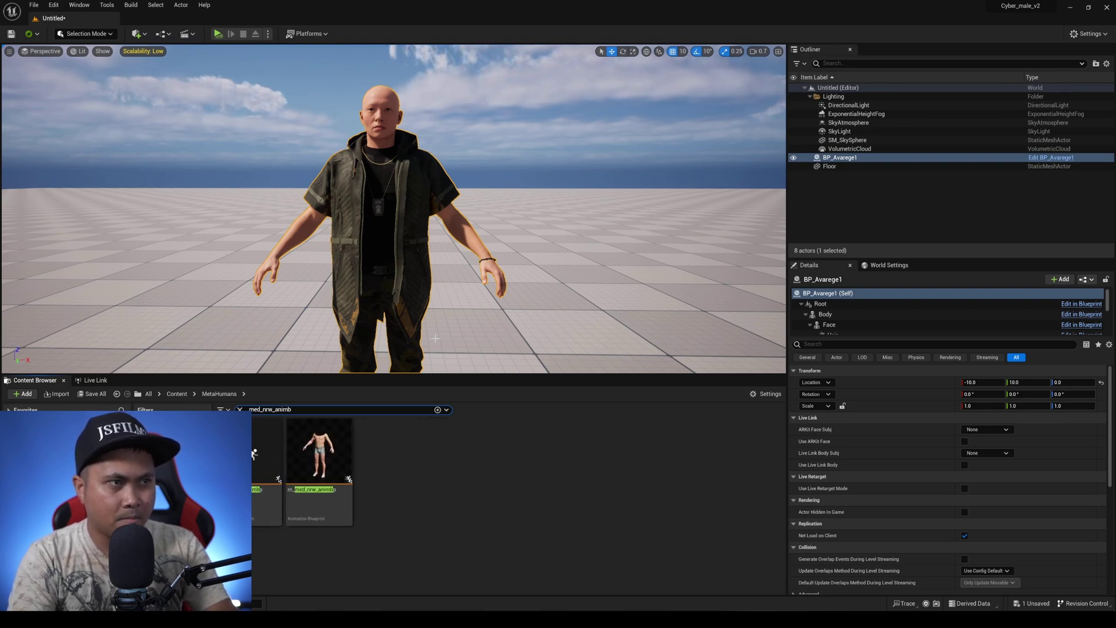
double_click(339, 463)
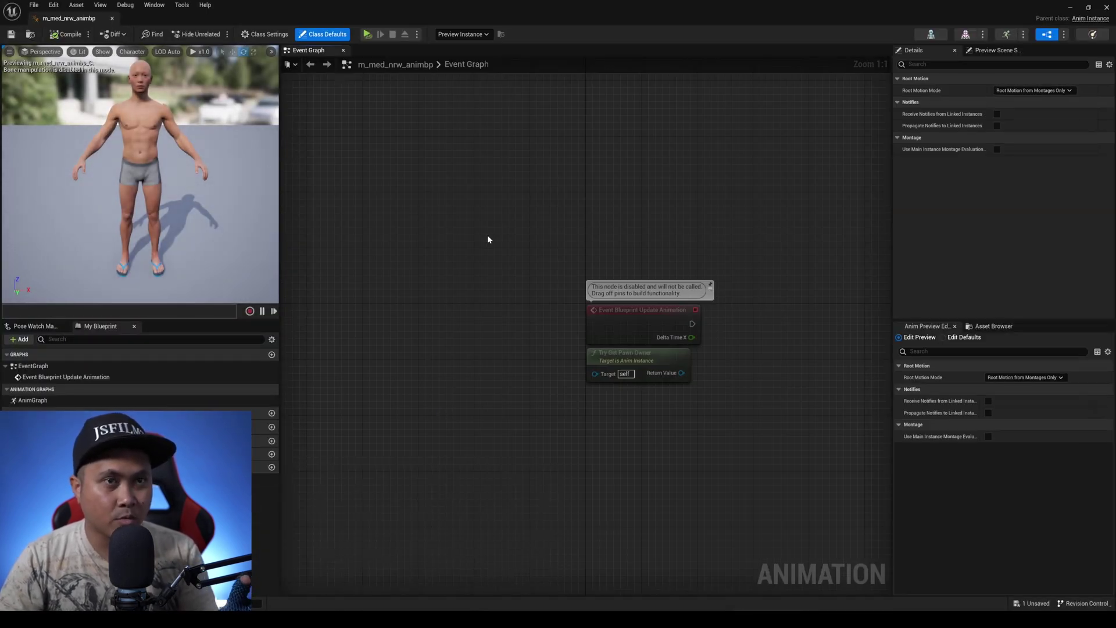
In the AnimGraph, move the hand_l Pose Driver out of the arm_left group and break its connections on both sides.
double_click(32, 400)
scroll(589, 335, "up", 5)
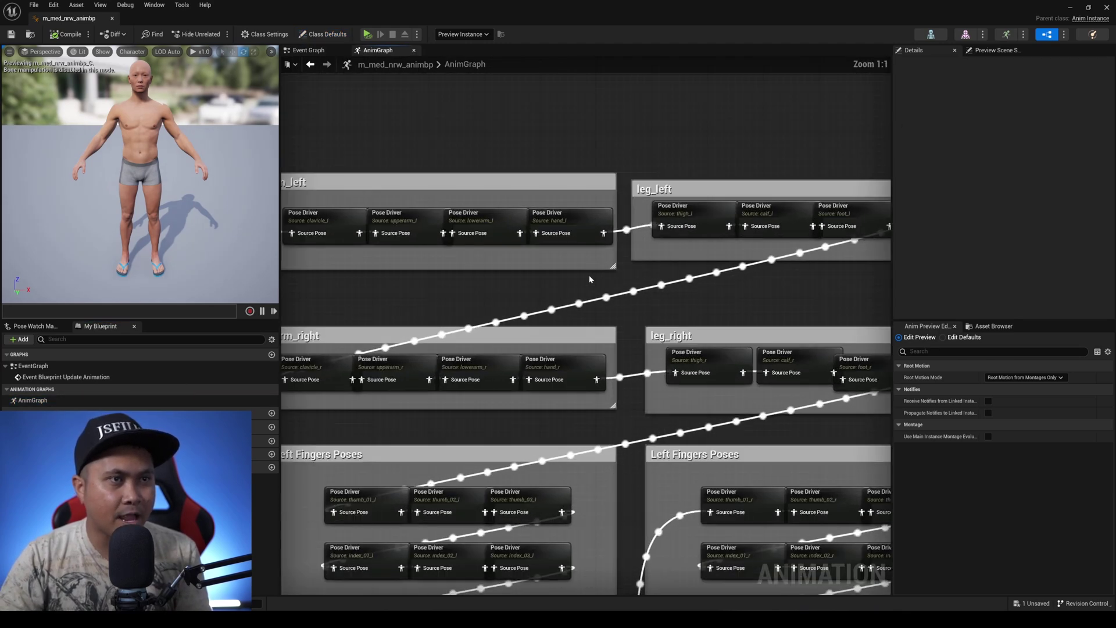
right_click_drag(562, 270, 594, 346)
left_click_drag(611, 297, 623, 199)
right_click_drag(617, 214, 616, 239)
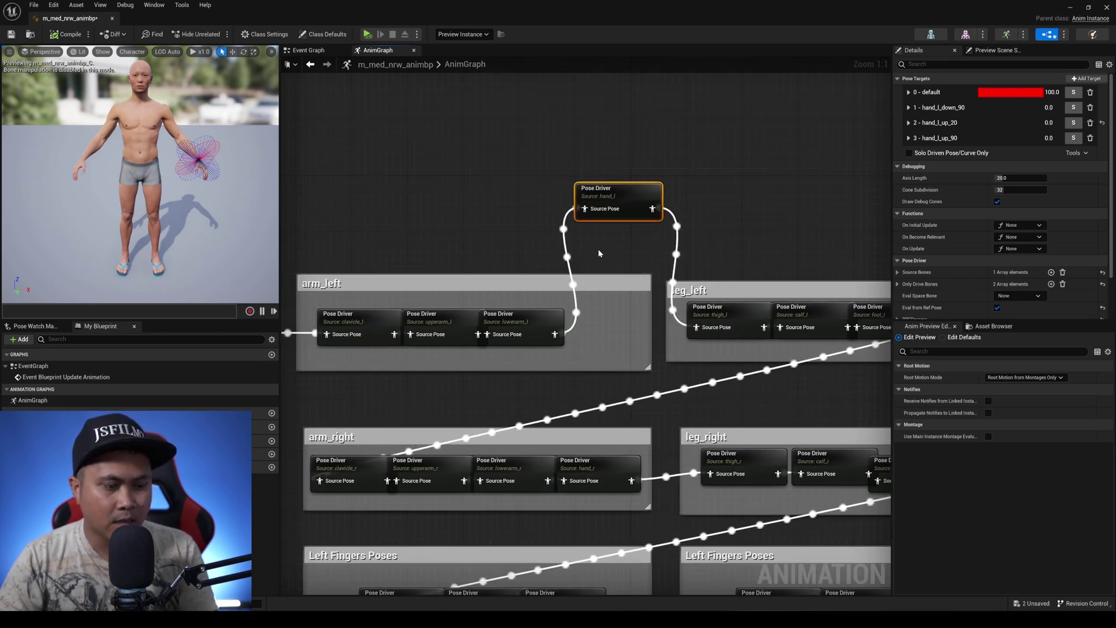
left_click_drag(584, 209, 567, 256, "ctrl")
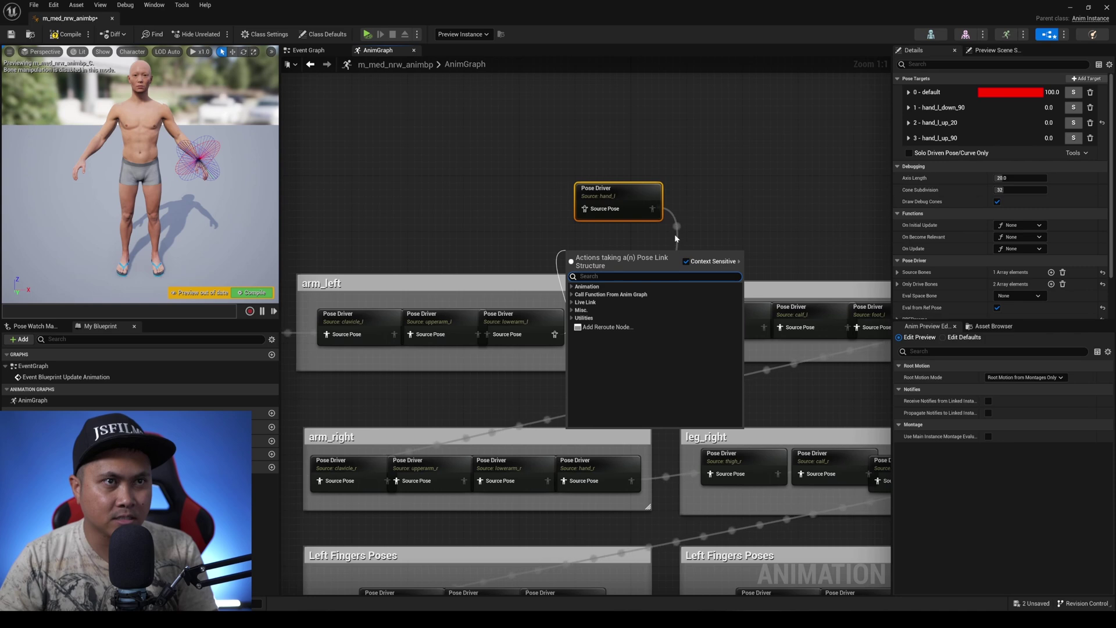
left_click(677, 235)
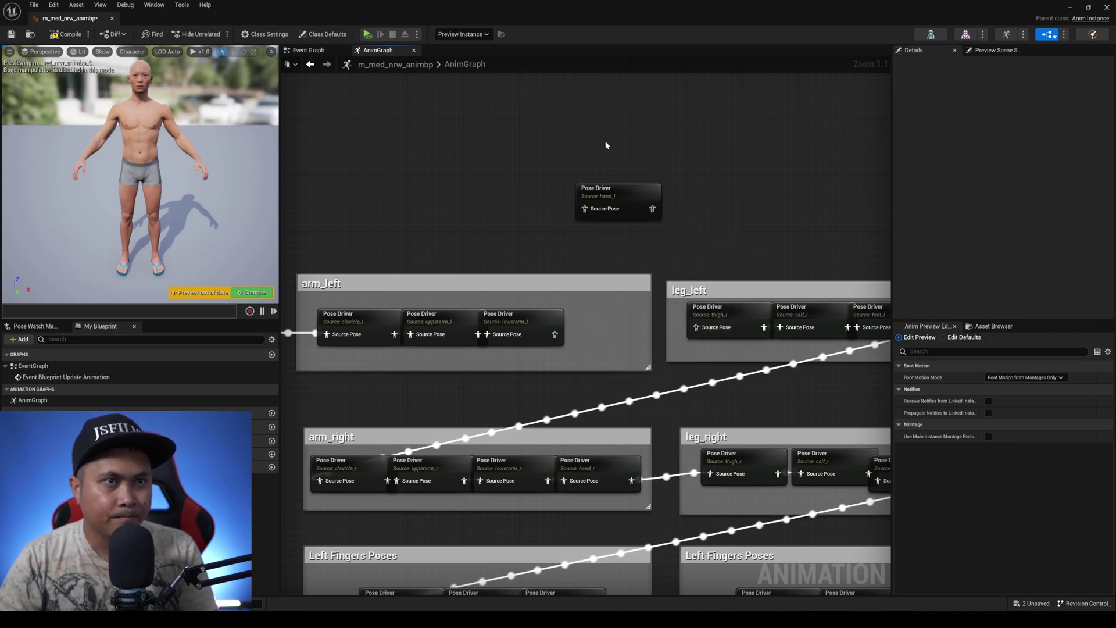
Insert a Live Link Pose node between the lowerarm_l and thigh_l Pose Drivers and set its subject to default-left.
left_click_drag(623, 192, 590, 243)
type("livelink")
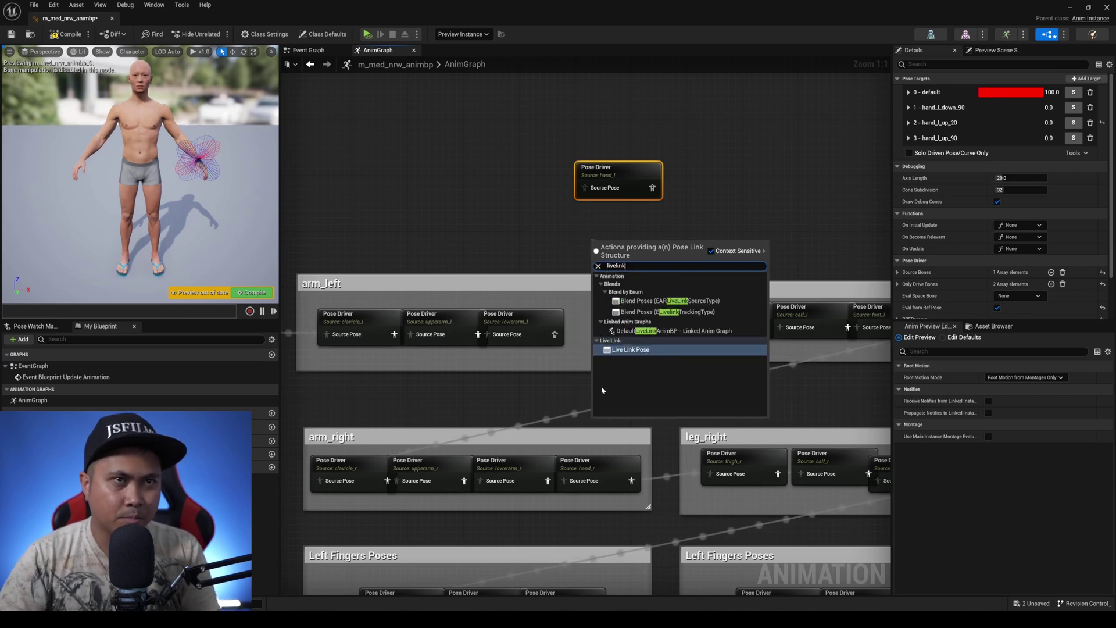
left_click(622, 353)
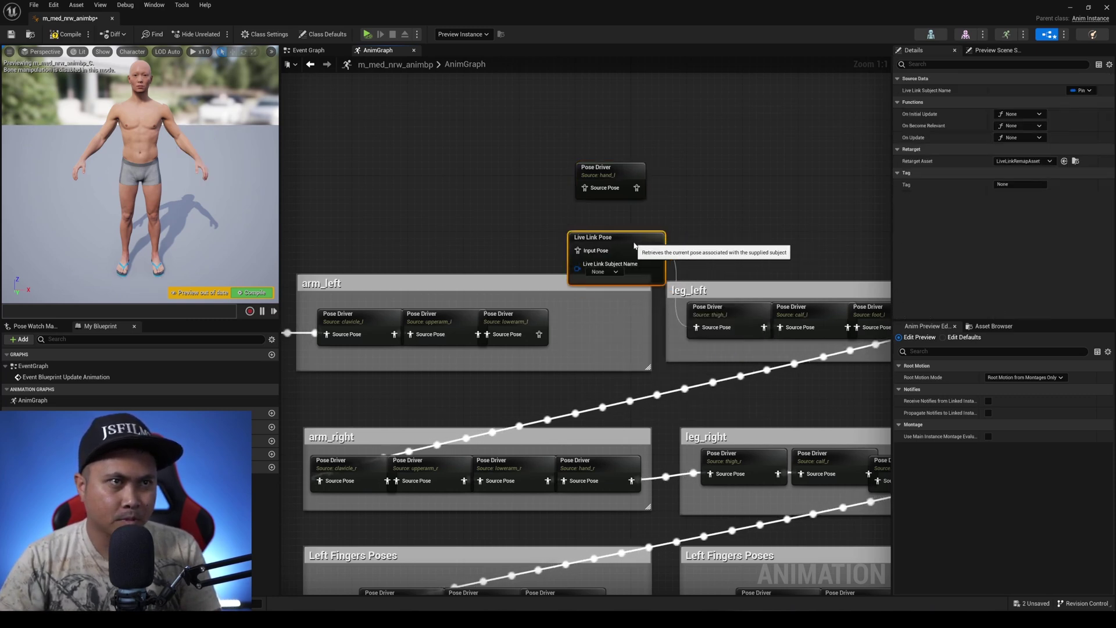
left_click_drag(539, 334, 577, 251)
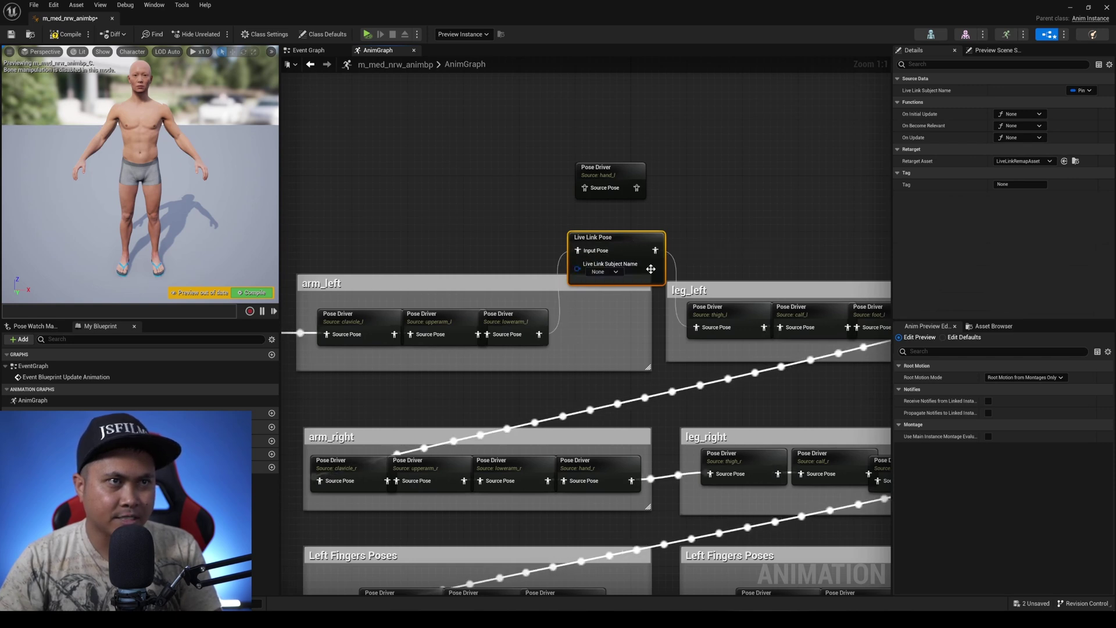
left_click(616, 272)
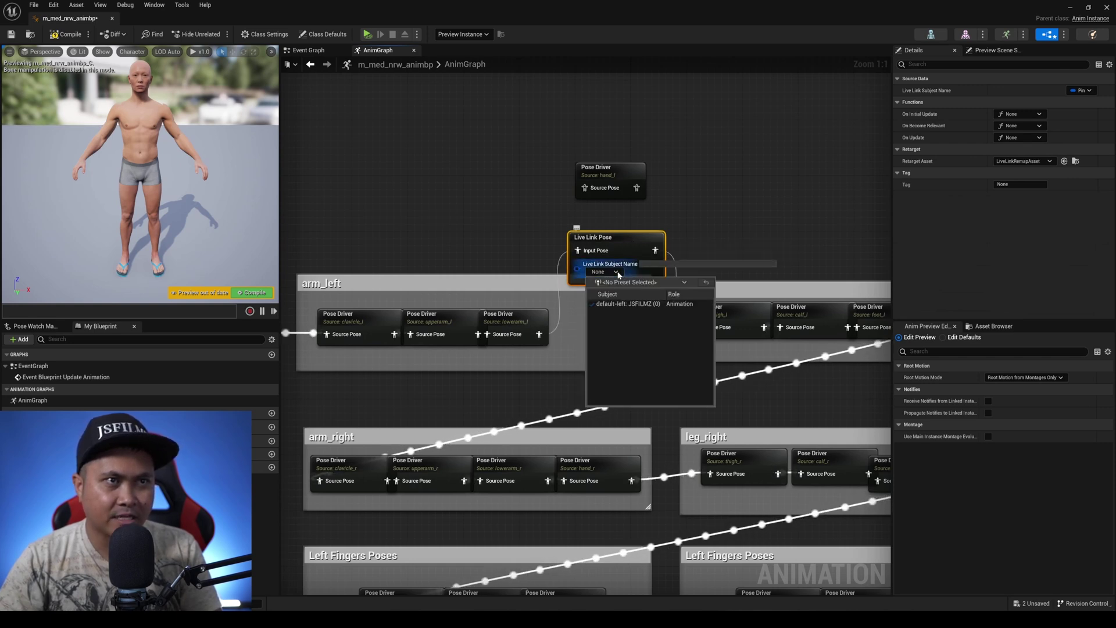
left_click(651, 305)
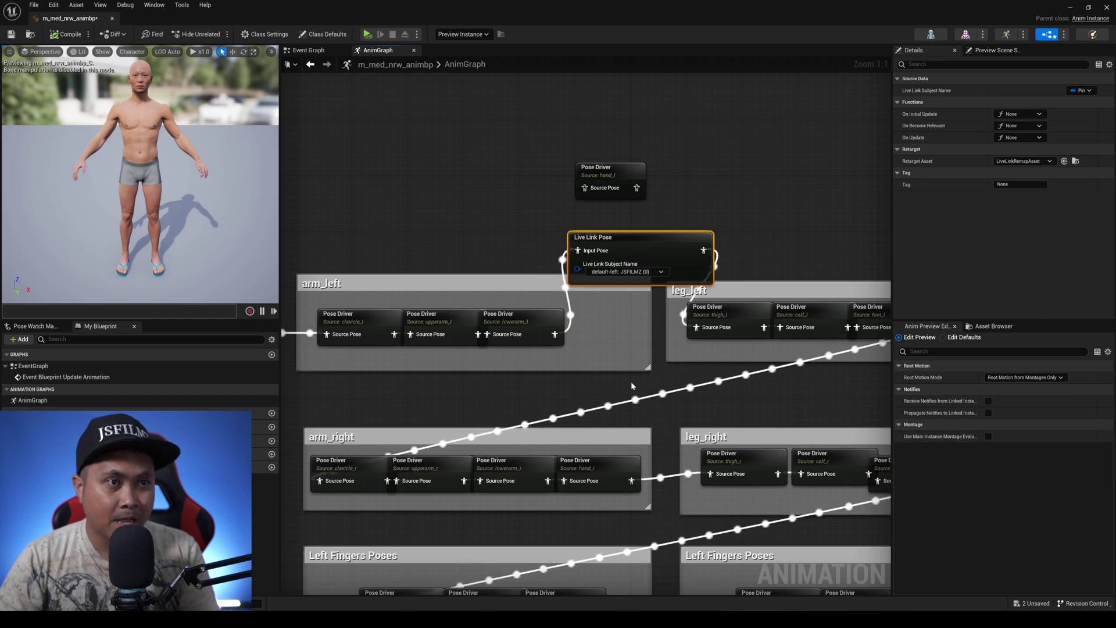
Move the hand_r Pose Driver out of the arm_right group and break all its connections.
right_click_drag(637, 380, 657, 360)
left_click_drag(637, 441, 549, 148)
left_click(500, 168, "alt")
right_click(635, 195)
left_click(674, 271)
Copy the Live Link Pose node to the arm_right group and connect it between the lowerarm_r and thigh_r Pose Drivers.
left_click(642, 221)
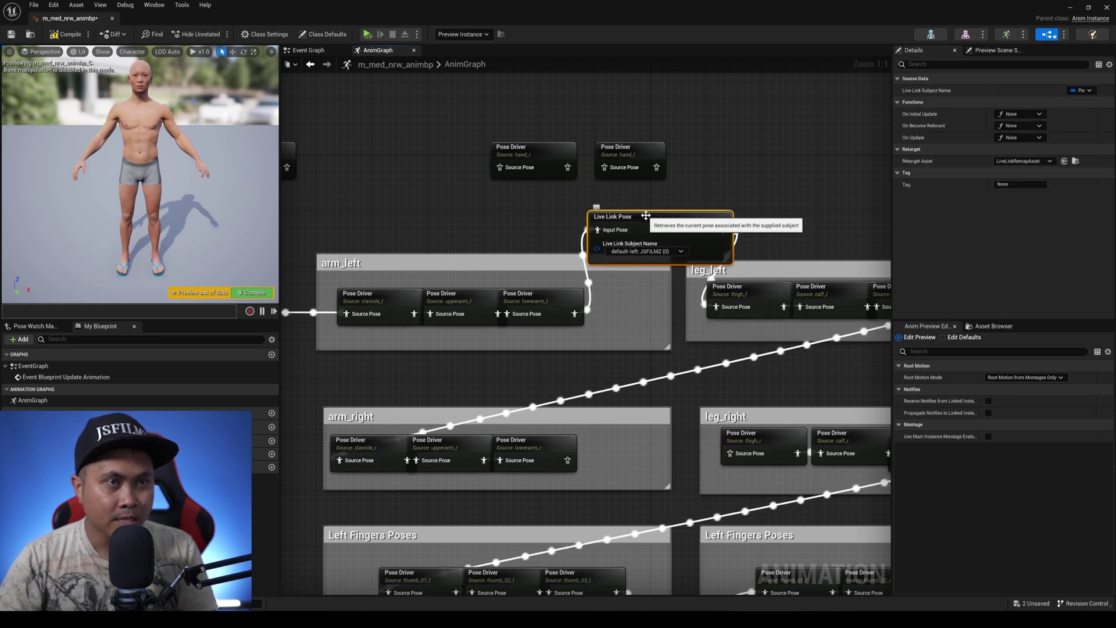
key("ctrl+c")
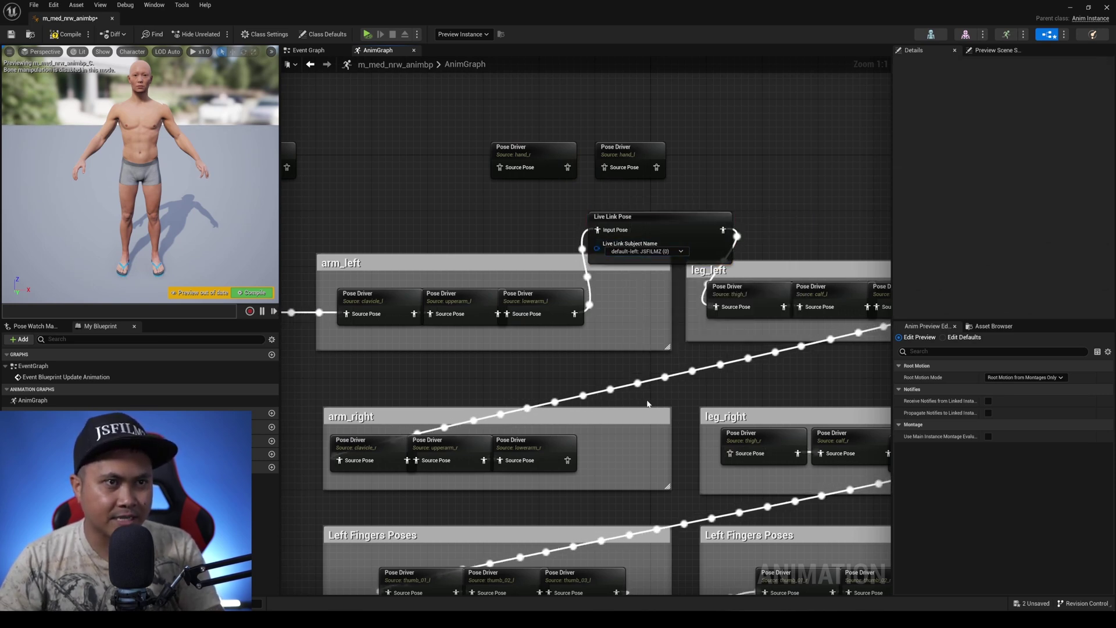
key("ctrl+v")
left_click_drag(670, 410, 608, 383)
left_click_drag(730, 453, 699, 397)
left_click_drag(551, 460, 583, 390)
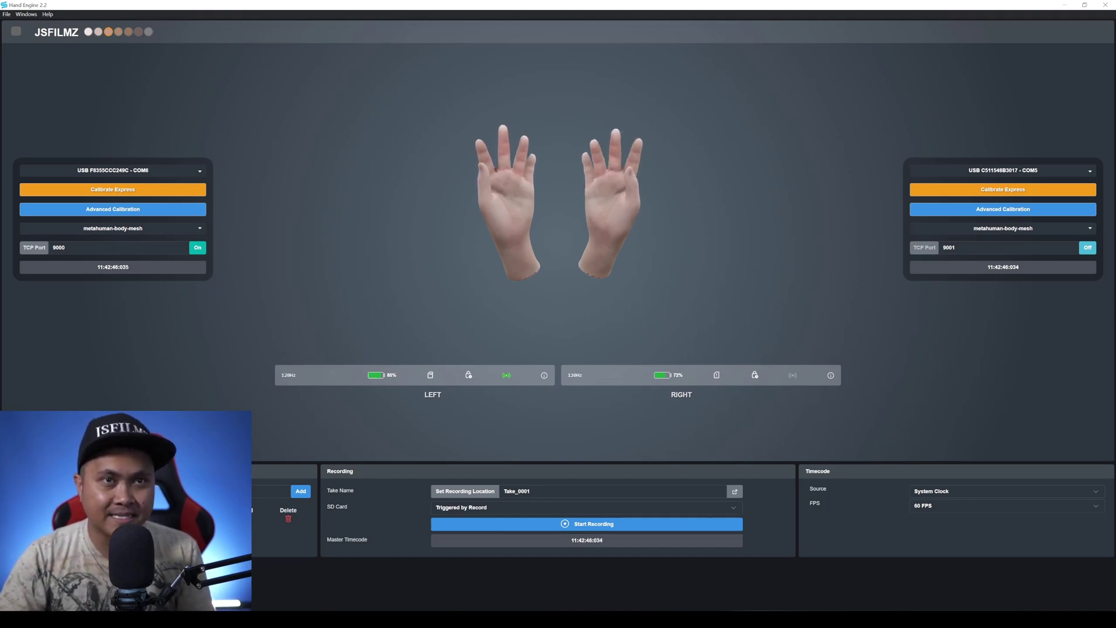
Start right-hand streaming on TCP port 9001 in Hand Engine, and add a Mocap Pro Glove live link source on port 9001 in Unreal Engine.
left_click(1086, 249)
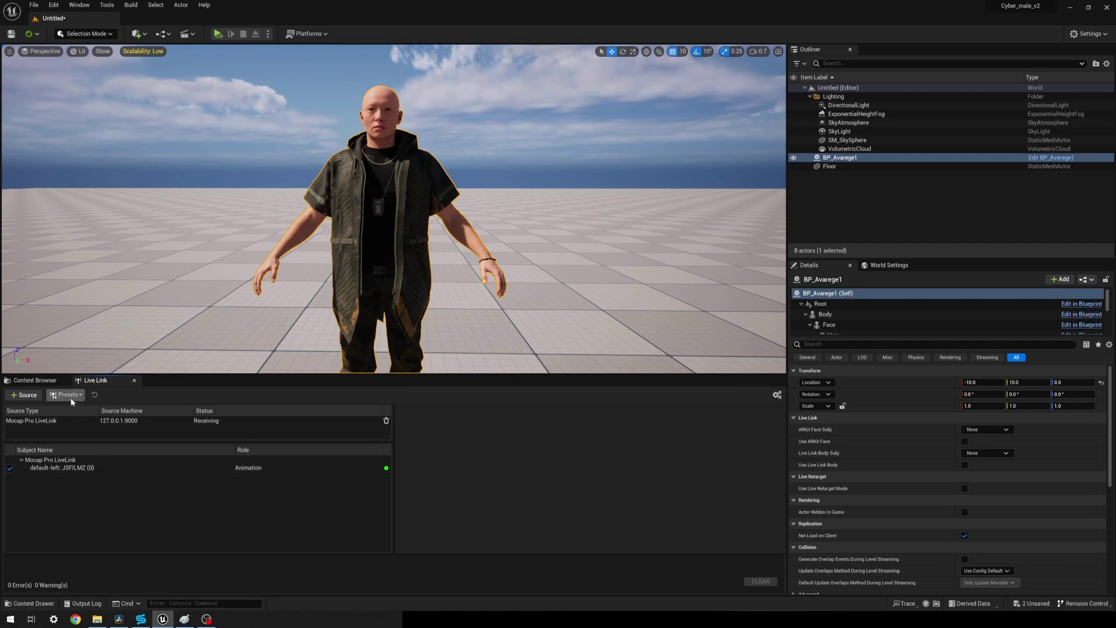
left_click(25, 395)
mouse_move(42, 431)
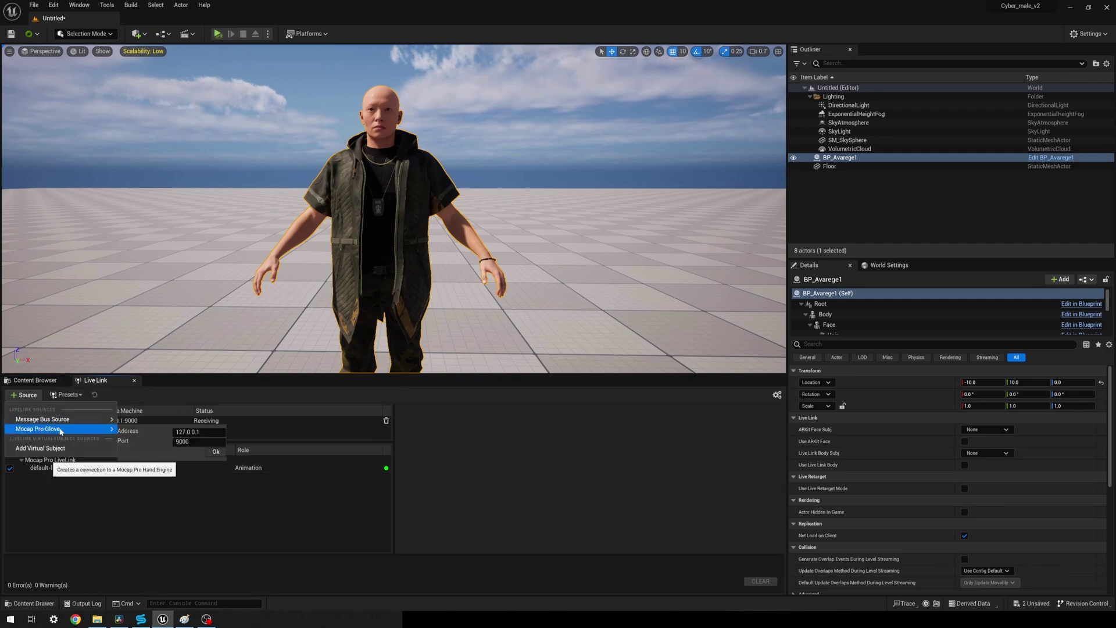
left_click(197, 441)
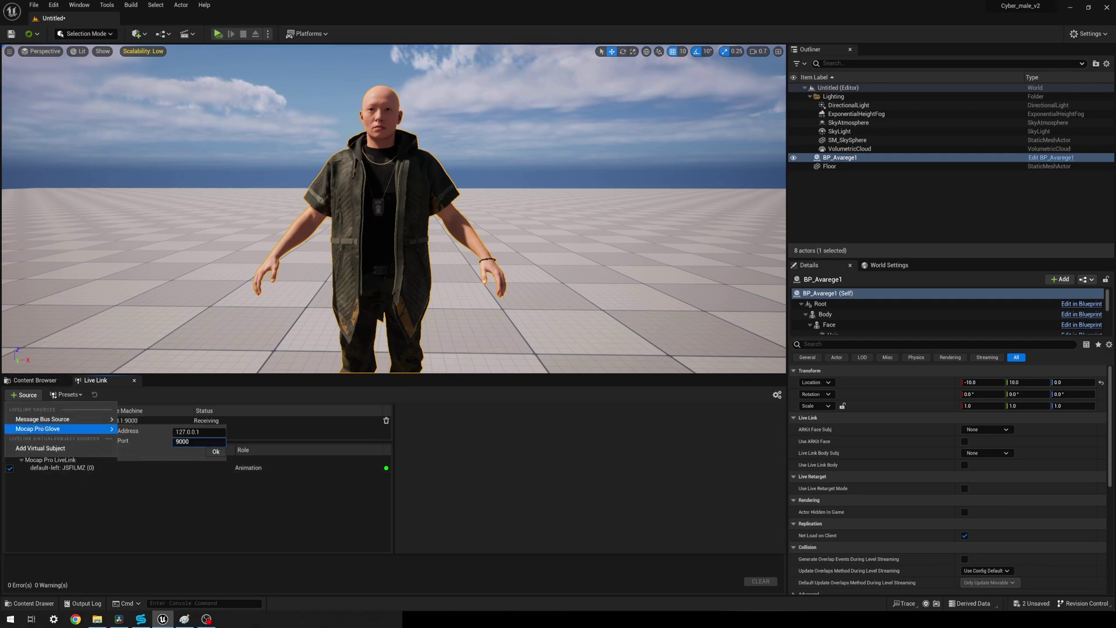
type("1")
left_click(222, 451)
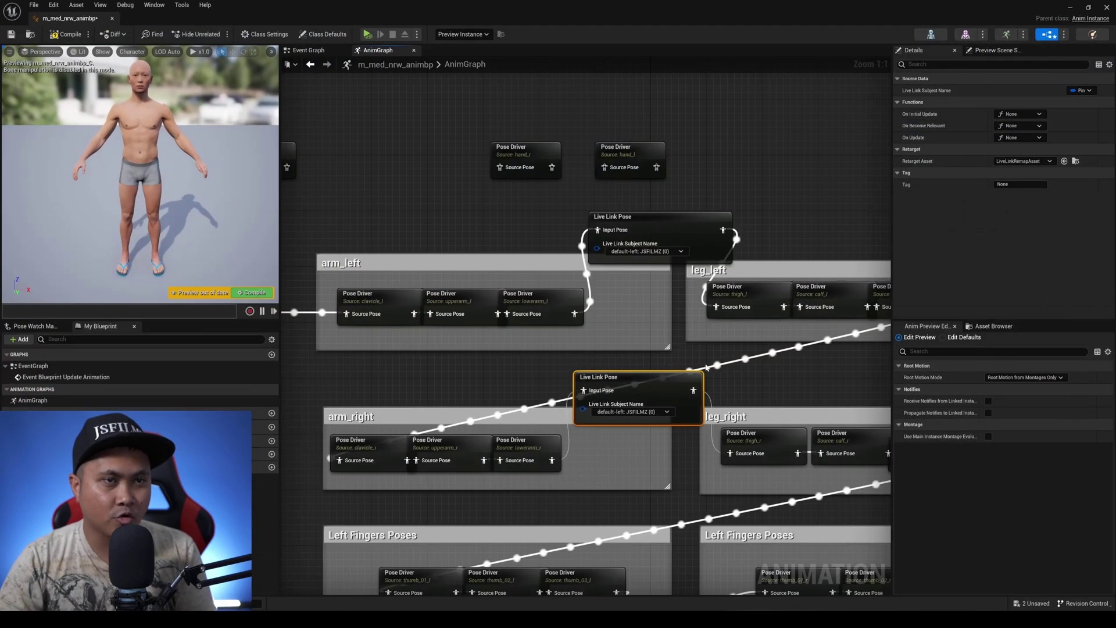
Set the arm_right Live Link Pose subject to default-right, and compile and save the animation blueprint.
left_click(660, 414)
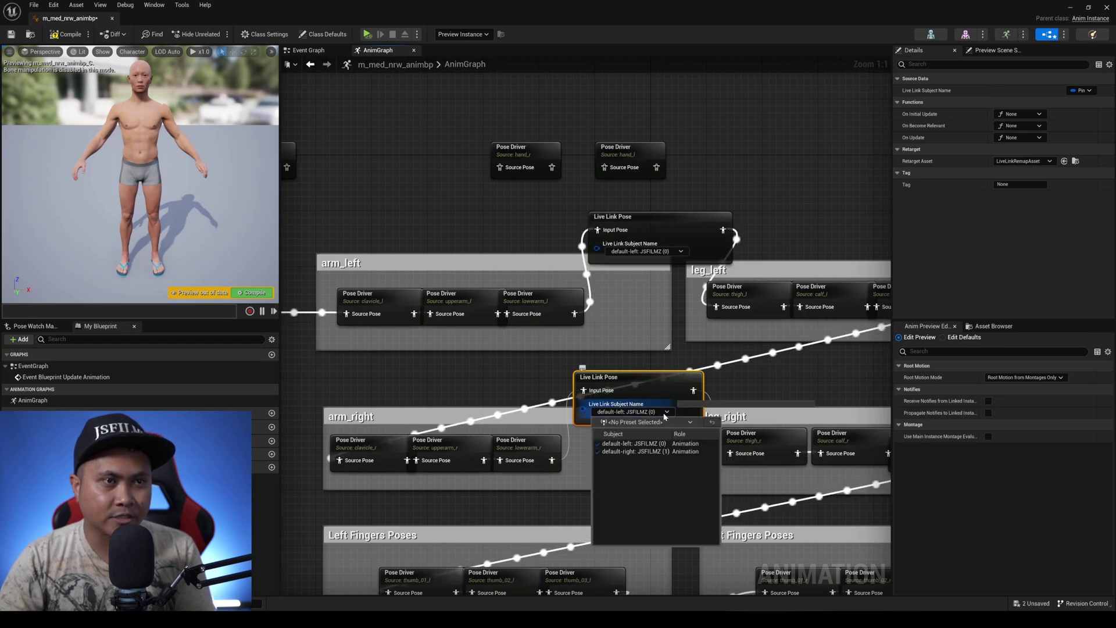
left_click(633, 452)
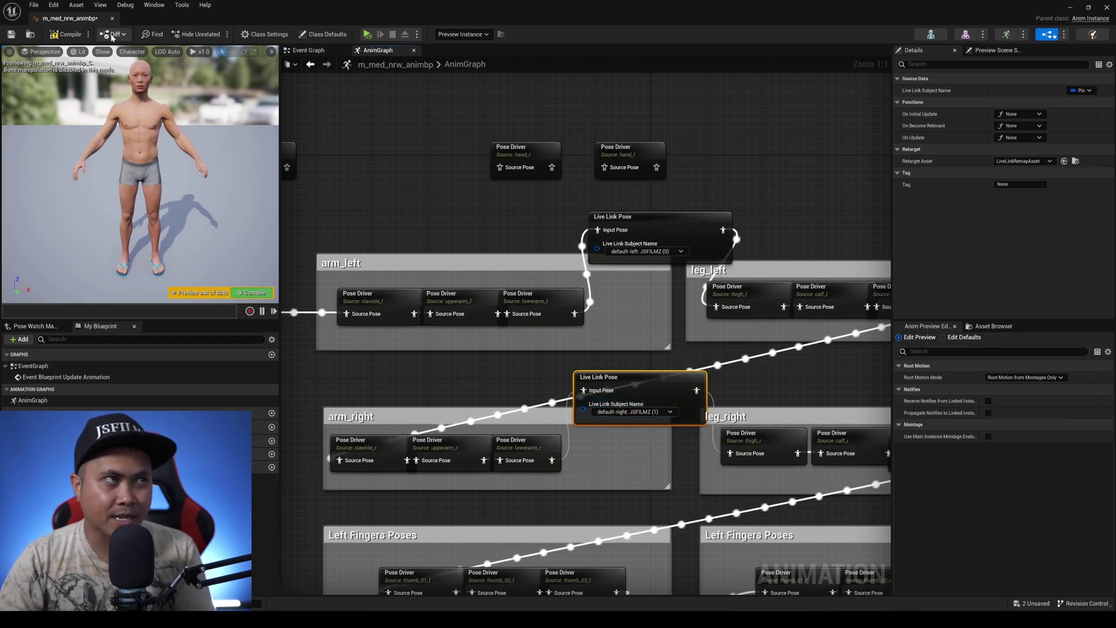
left_click(65, 35)
left_click(12, 34)
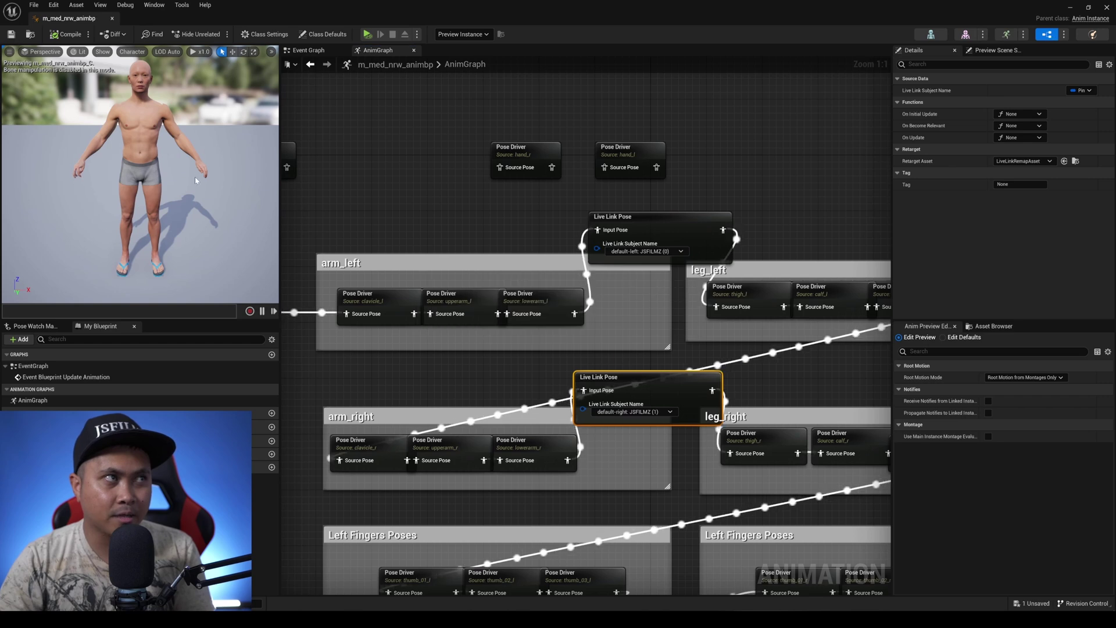
Return to the level and play it to test the glove streaming on the MetaHuman's hands.
left_click(1068, 7)
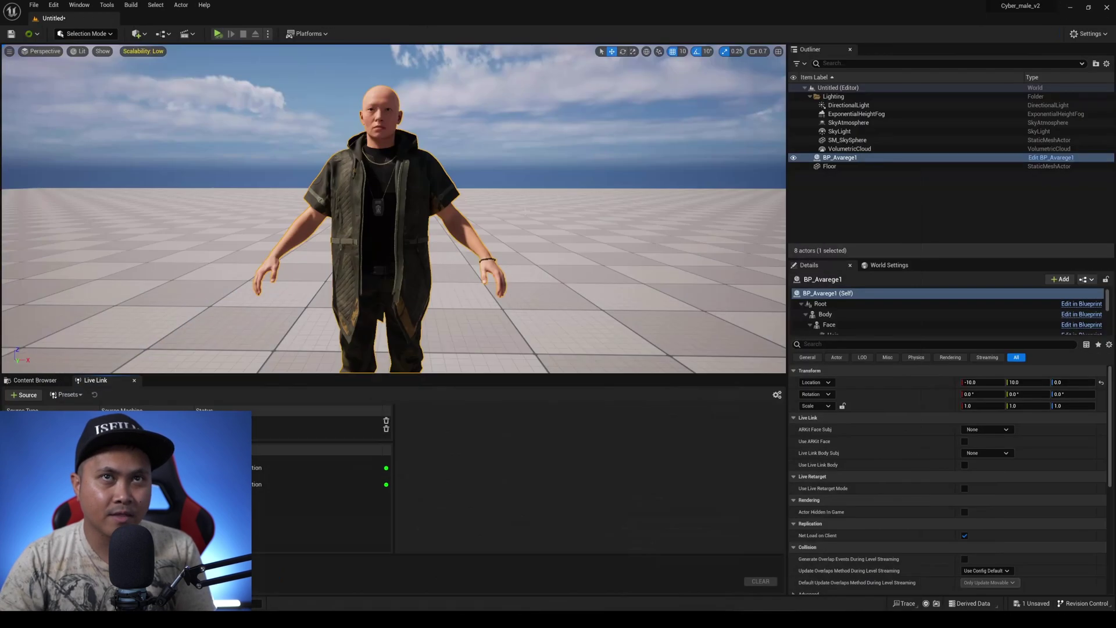
left_click(218, 33)
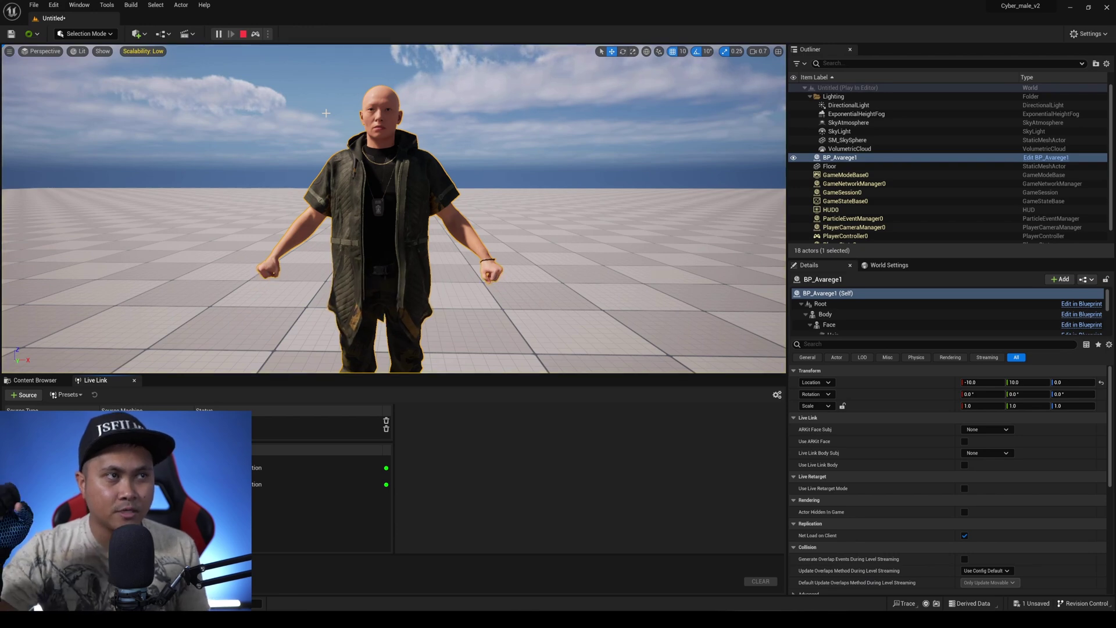